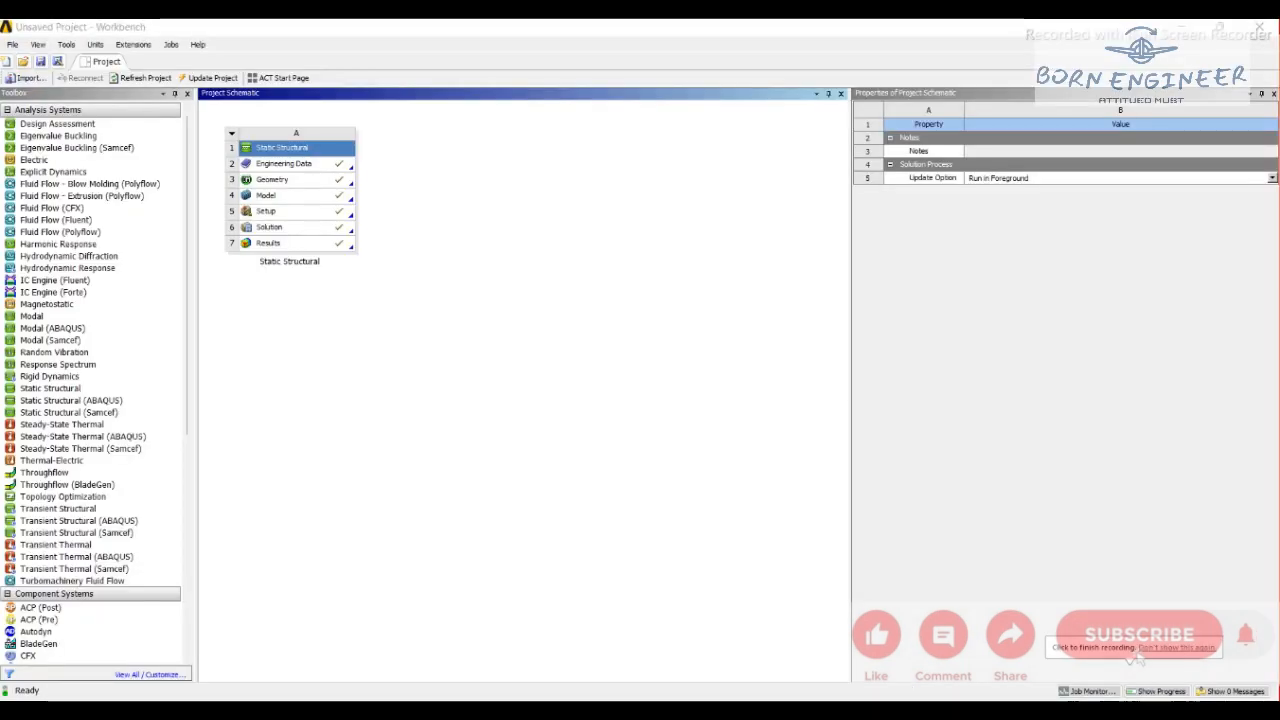
Add a standalone Modal analysis system beside the Static Structural system and open its Engineering Data with a wider material outline.
left_click_drag(32, 316, 448, 163)
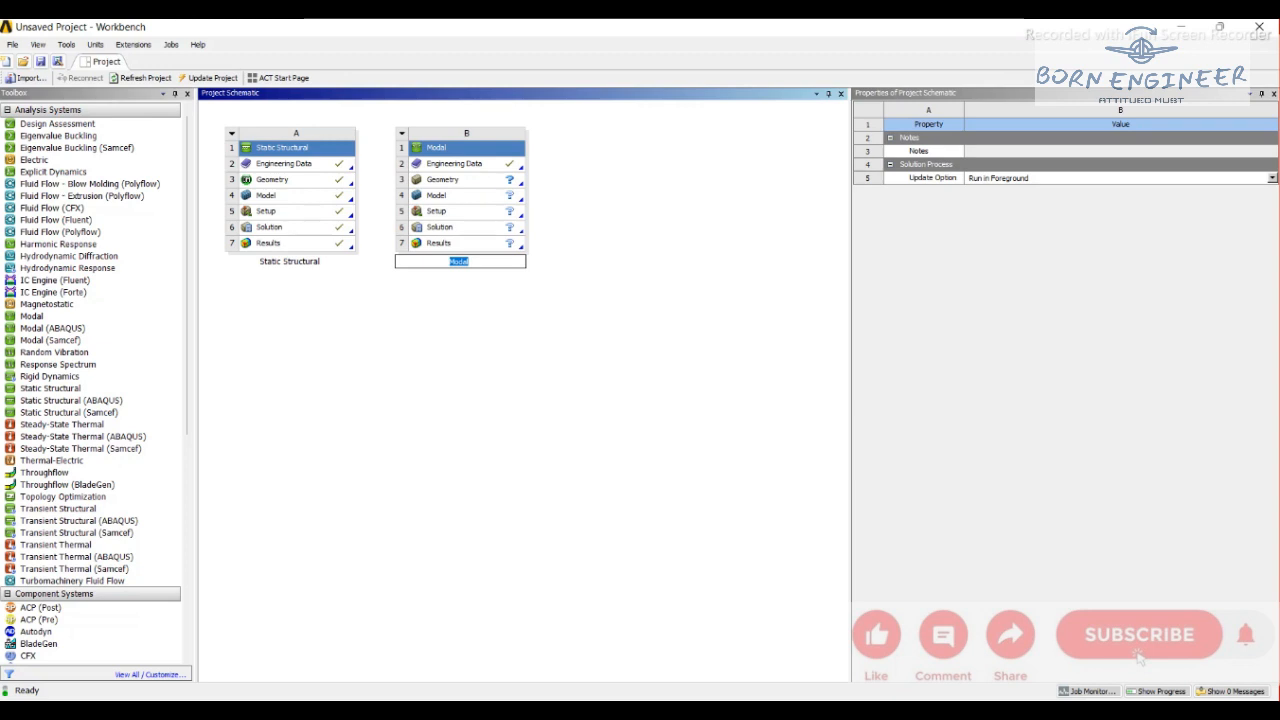
left_click(454, 164)
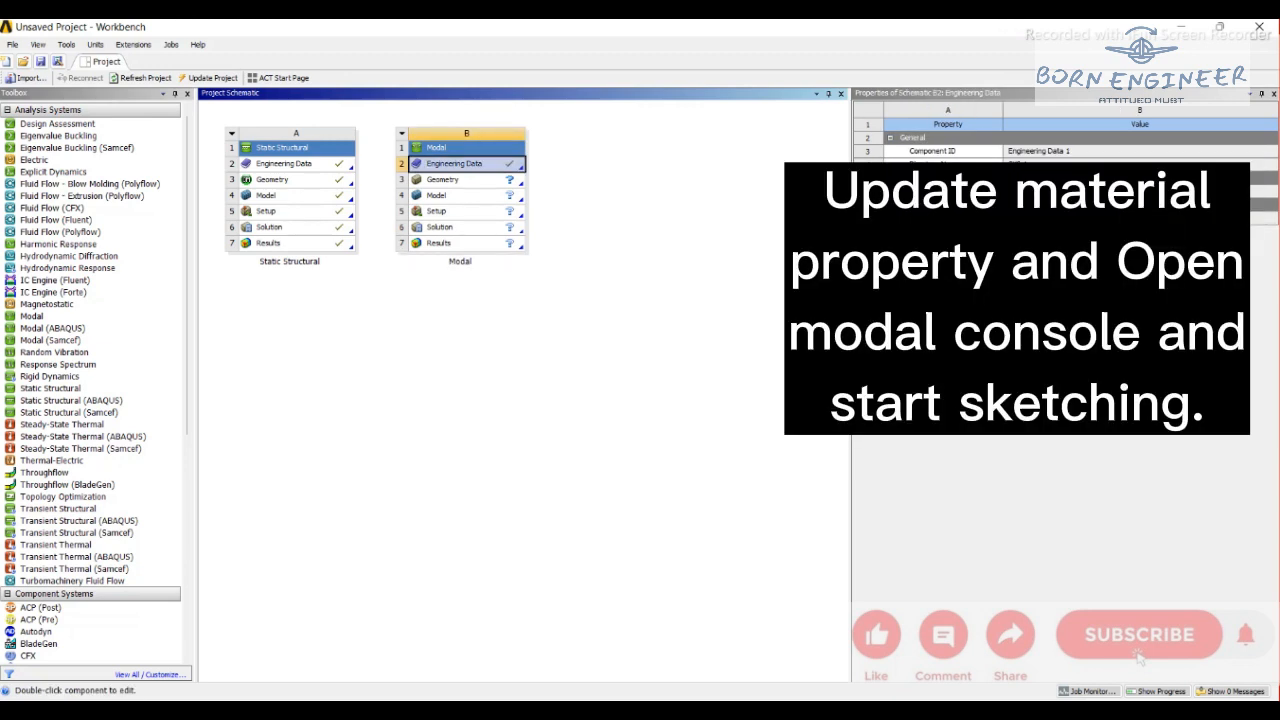
double_click(454, 164)
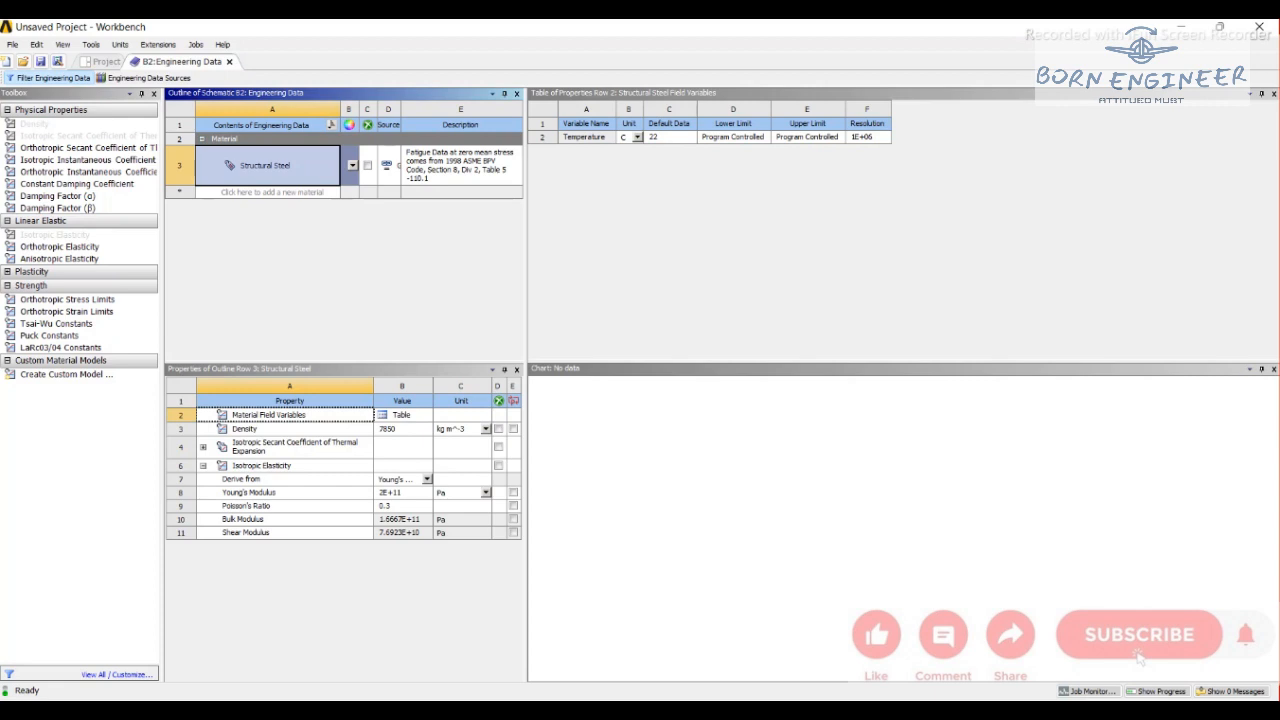
left_click_drag(525, 280, 697, 280)
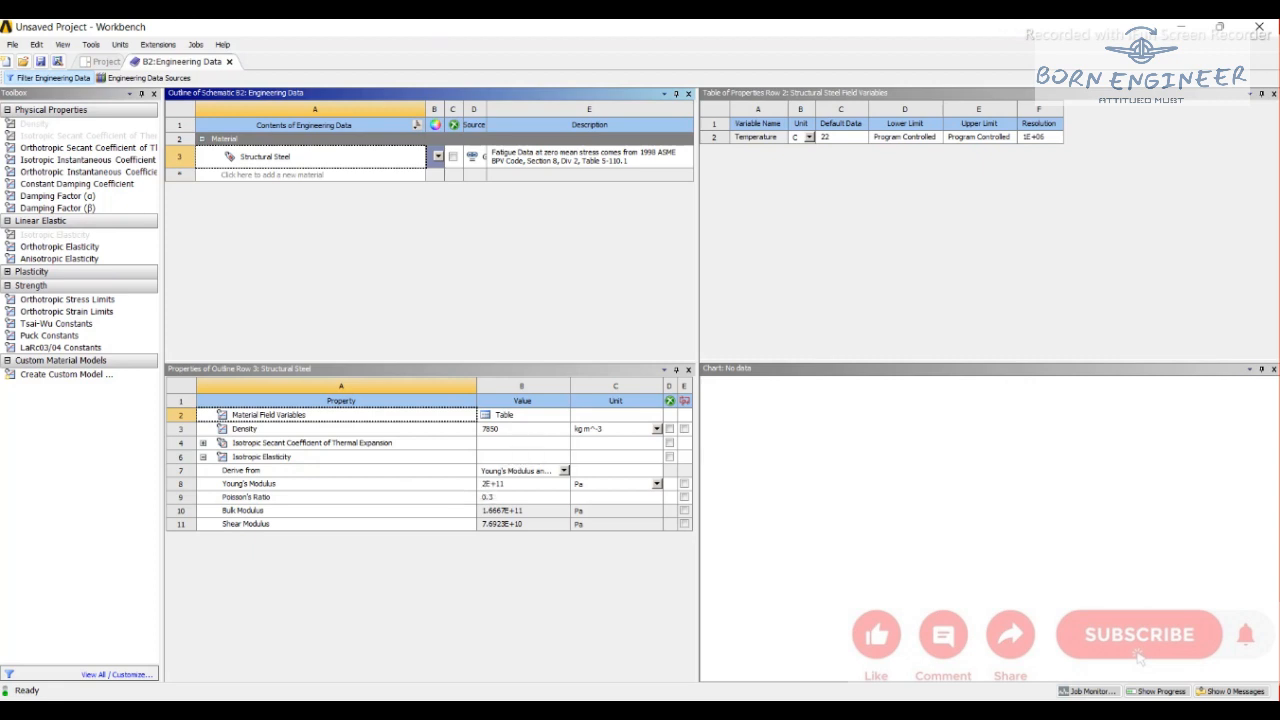
Add Aluminum Alloy from the General Materials data source to the Modal system's engineering data.
left_click(121, 79)
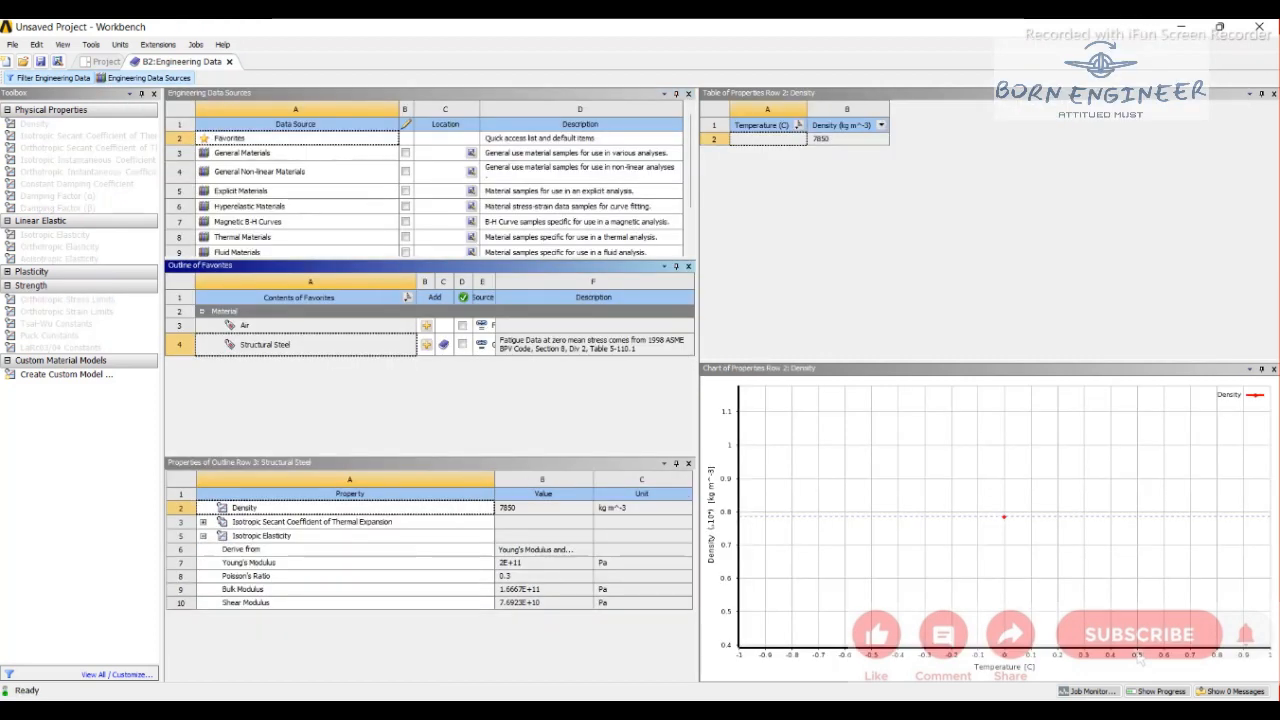
left_click(242, 153)
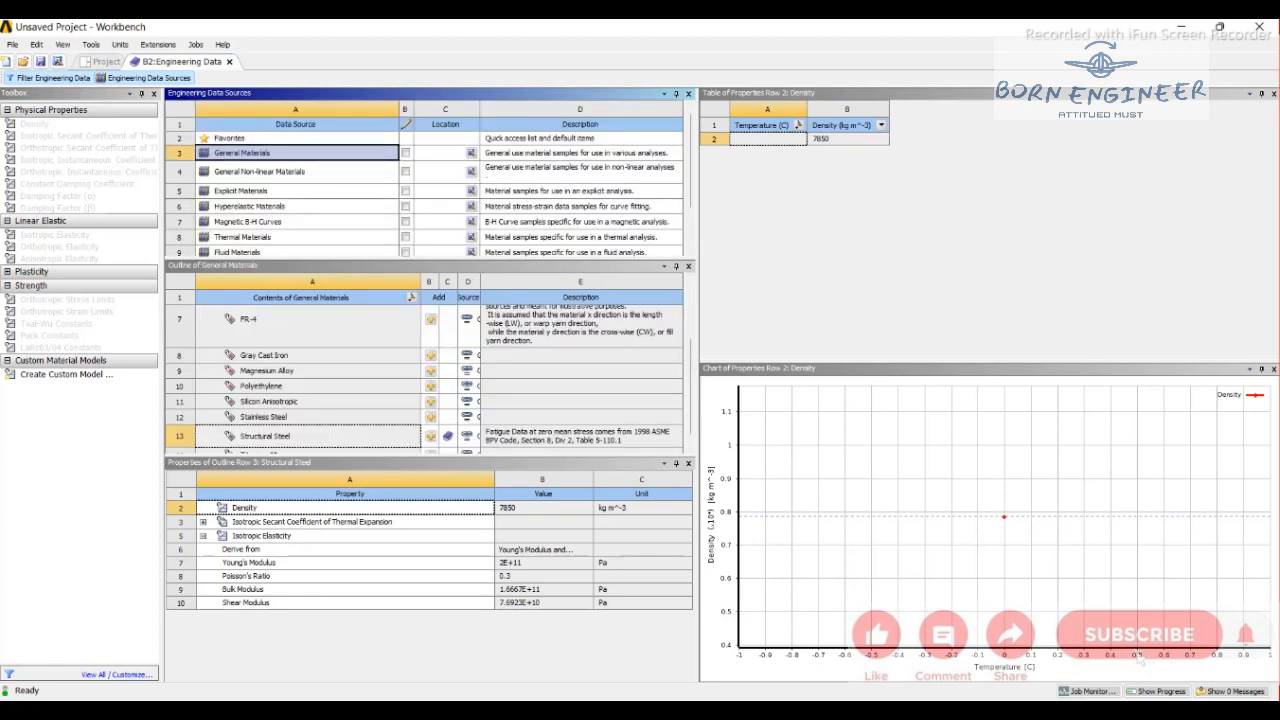
scroll(425, 370, "up", 3)
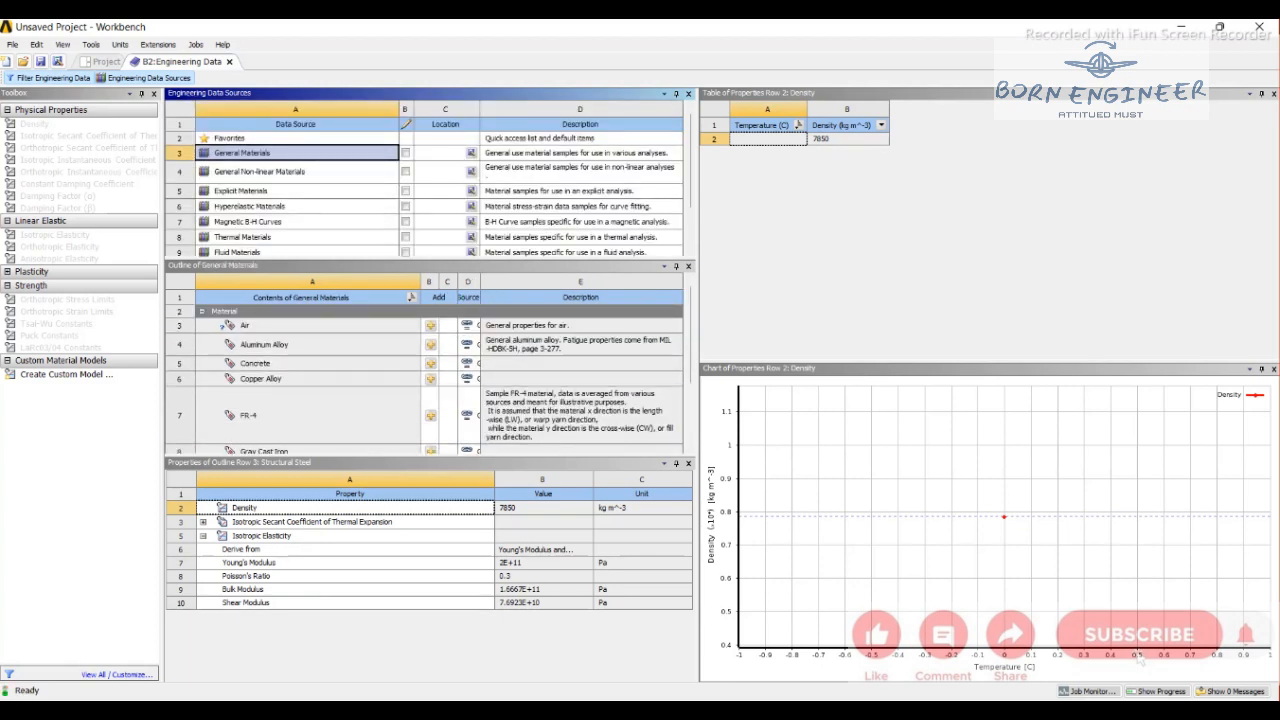
left_click(264, 345)
left_click(431, 345)
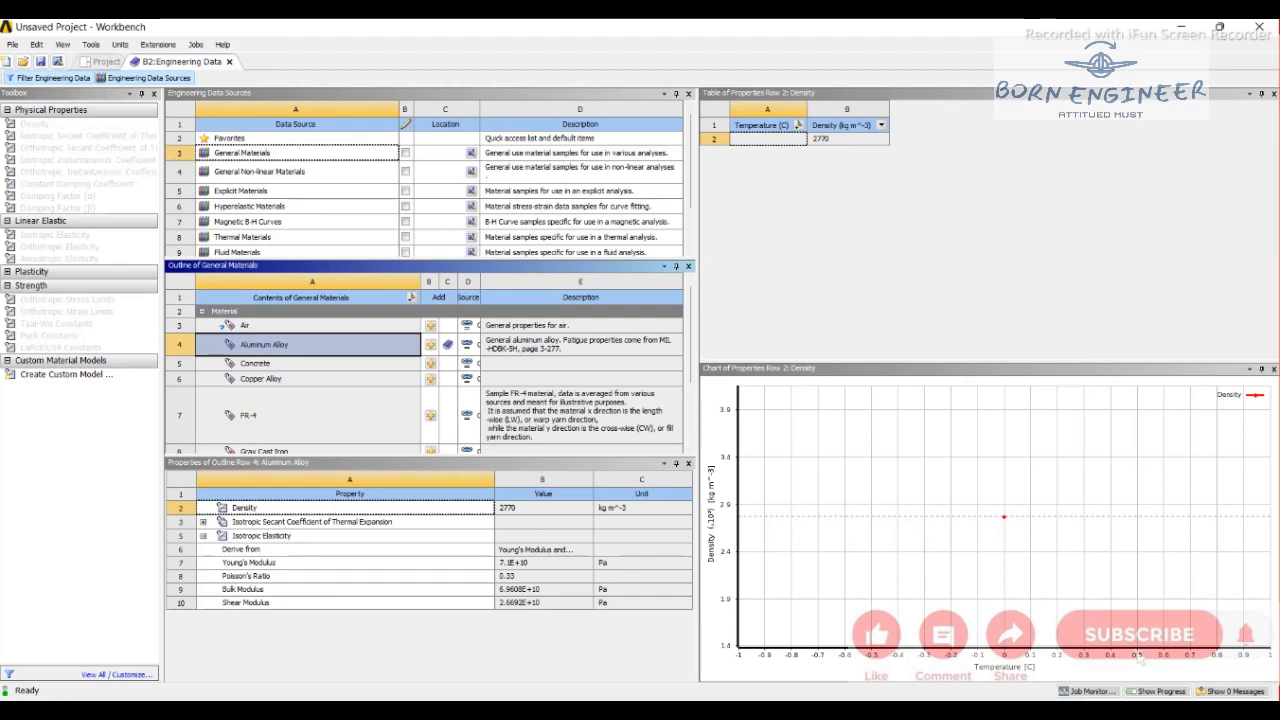
Return to the project schematic and create a new DesignModeler geometry for the Modal system.
left_click(106, 62)
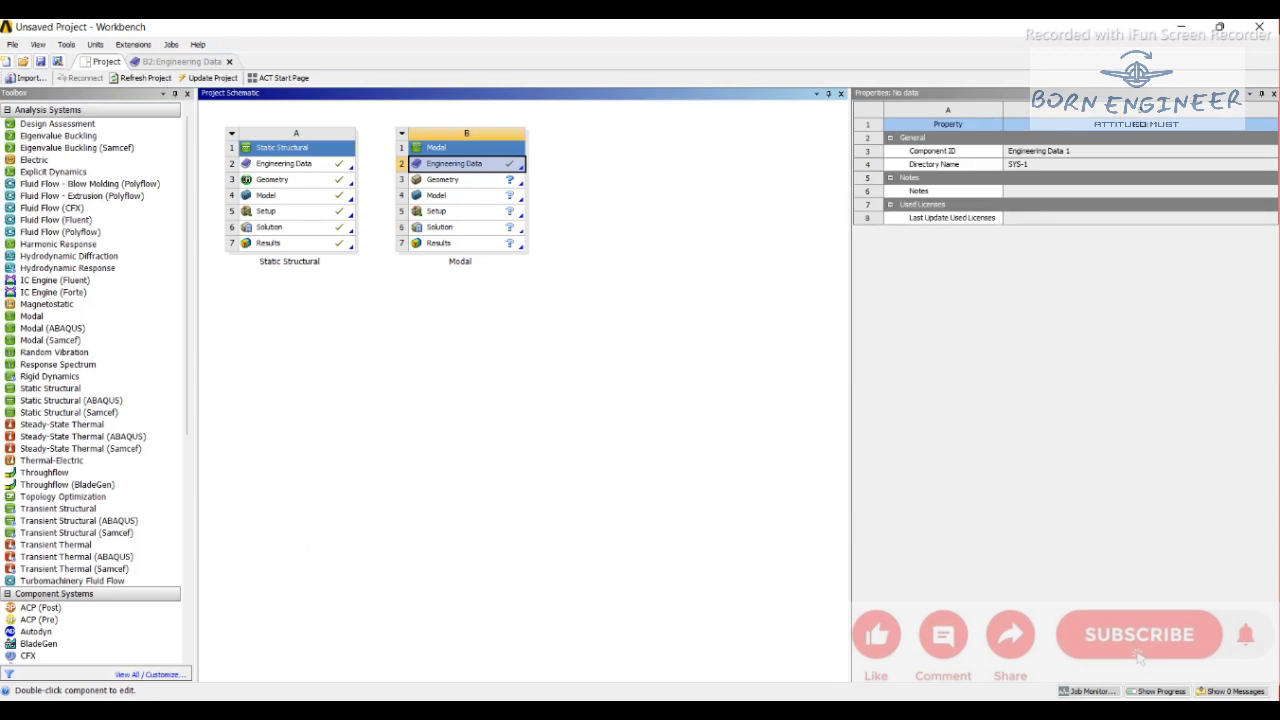
left_click(443, 180)
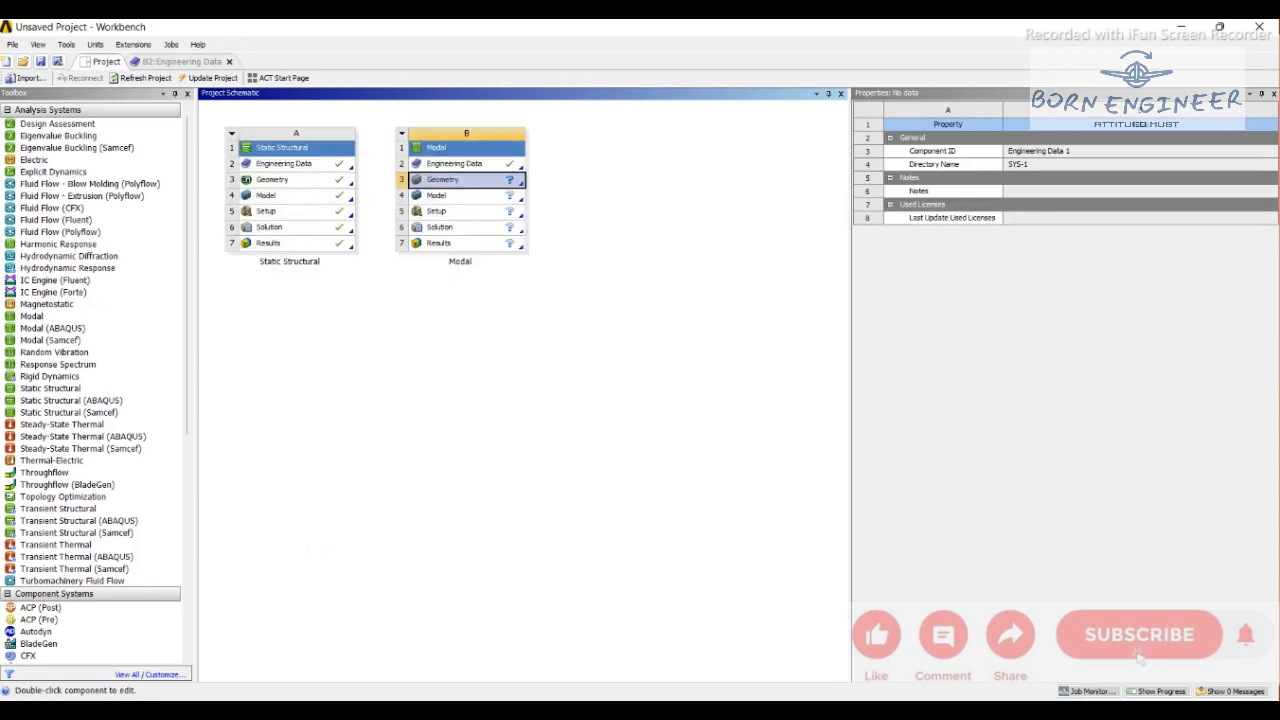
right_click(463, 180)
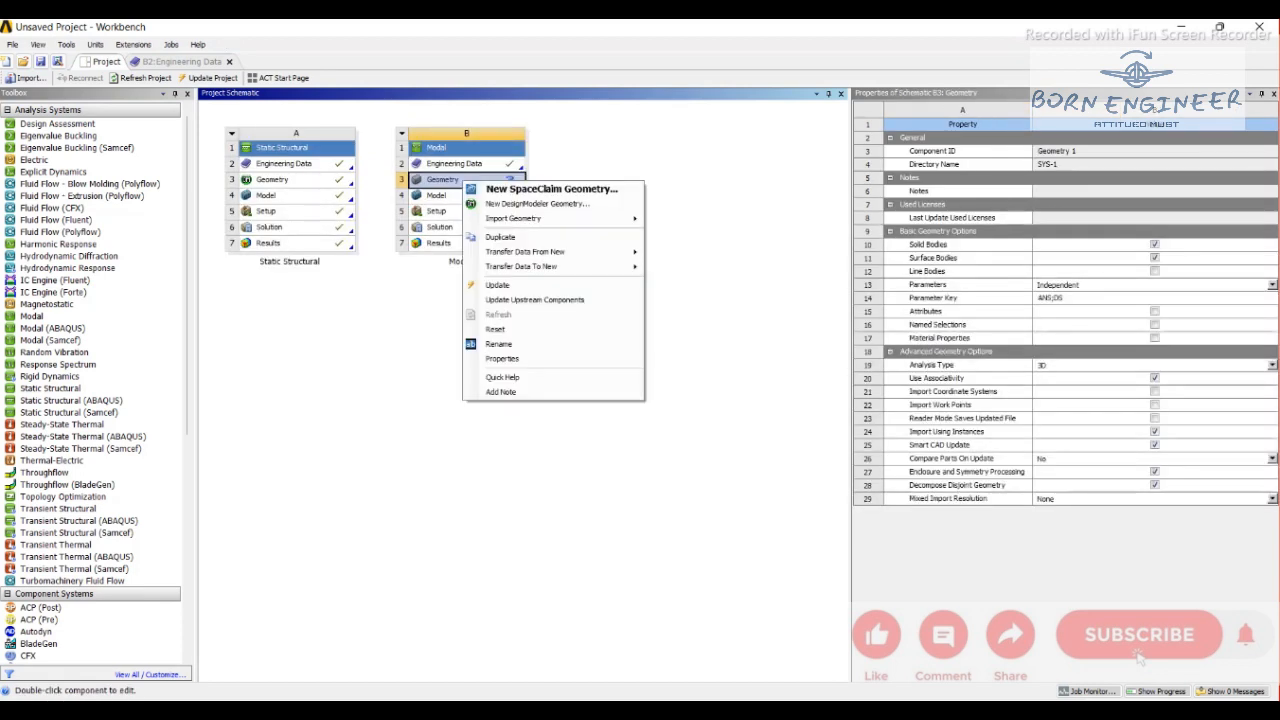
left_click(520, 203)
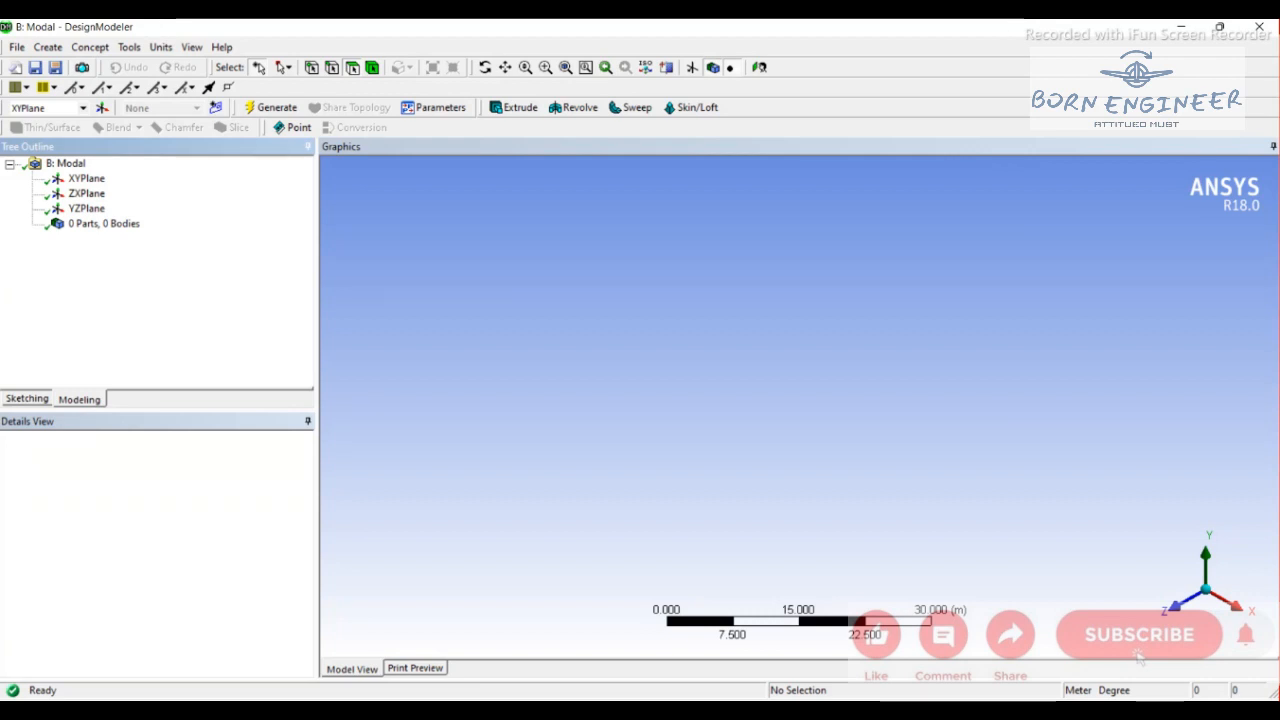
Set the geometry's length unit to millimeter.
key("alt+u")
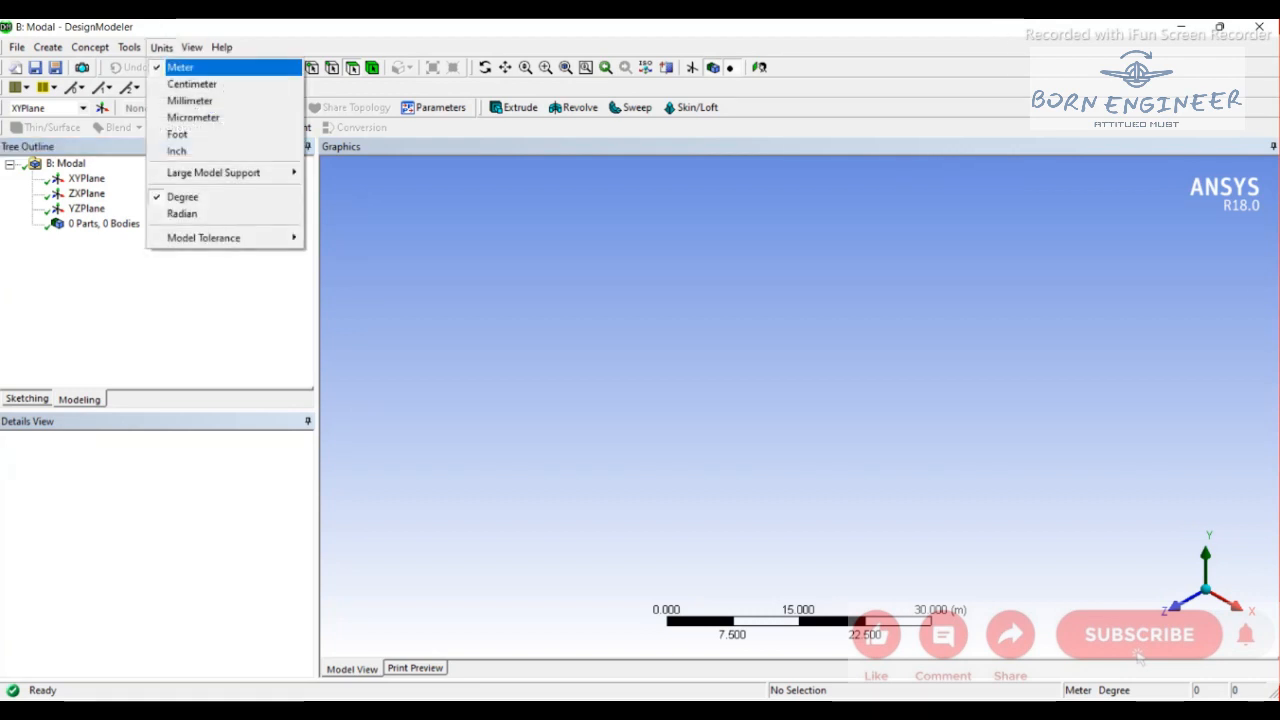
key("Down")
key("Down")
key("Return")
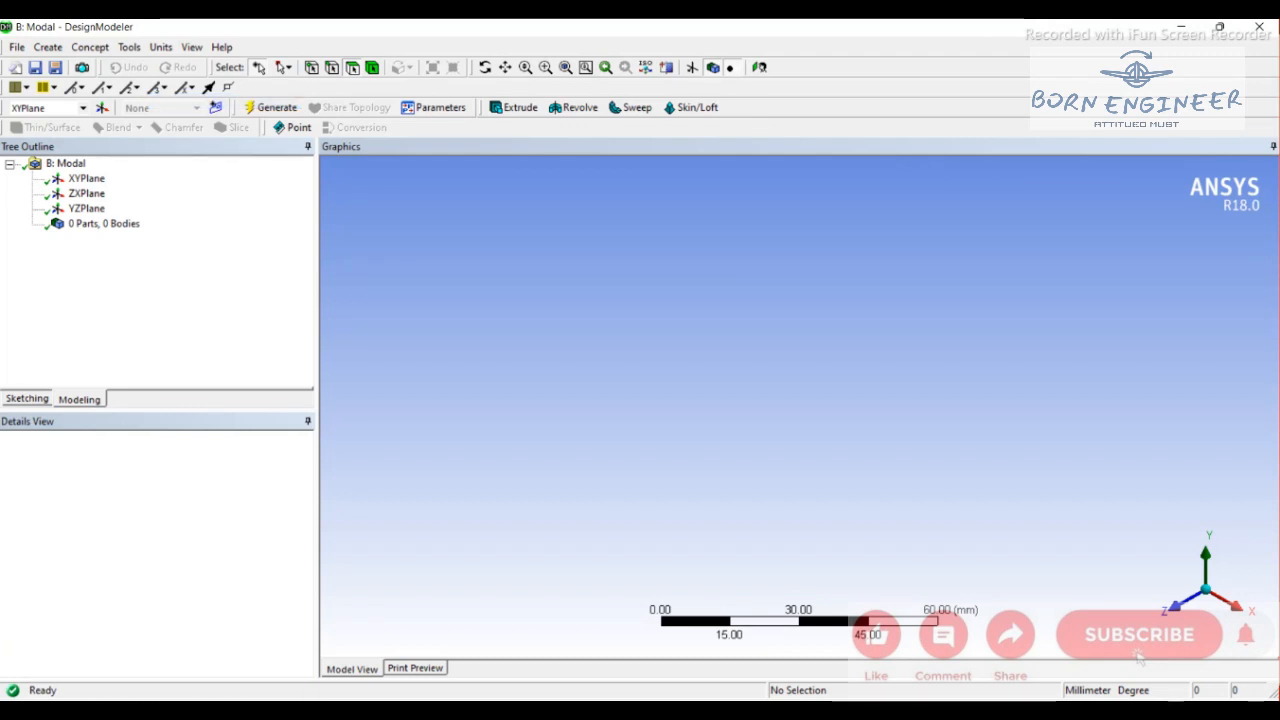
Sketch a rectangle about 57.5 mm long and 6.4 mm high on the XYPlane, just above and right of the origin.
left_click(1180, 604)
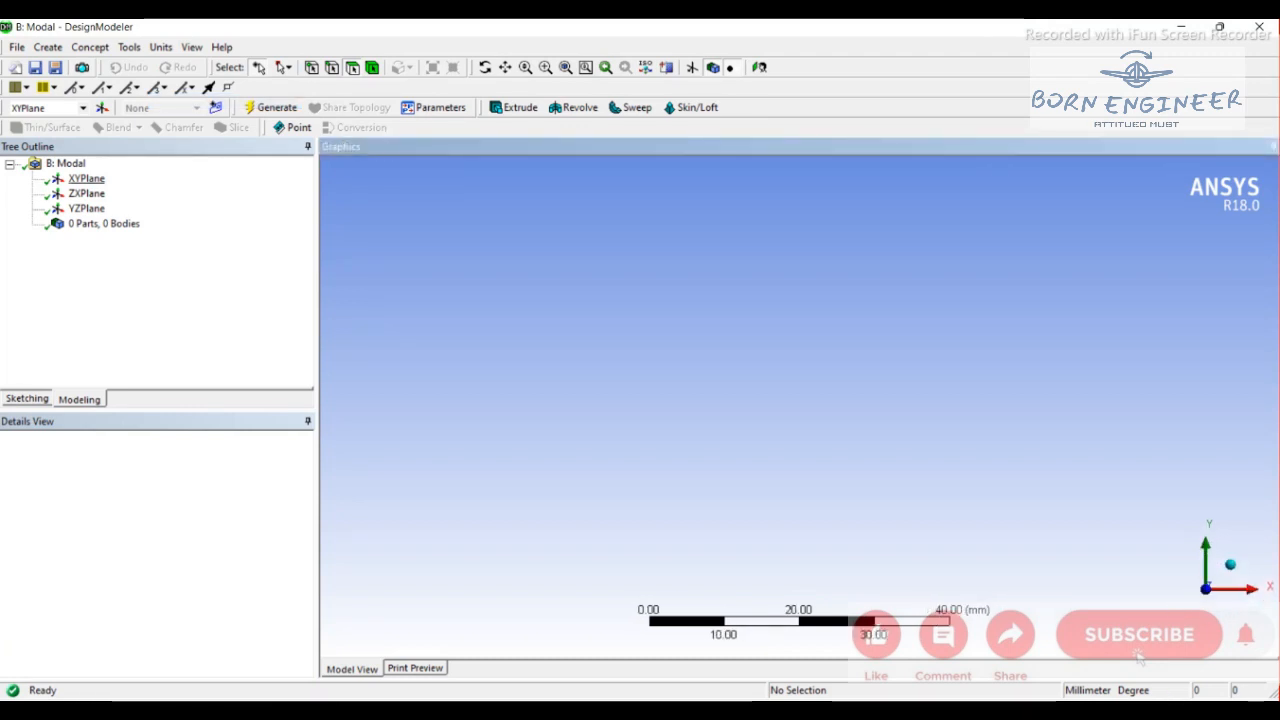
left_click(86, 178)
left_click(27, 398)
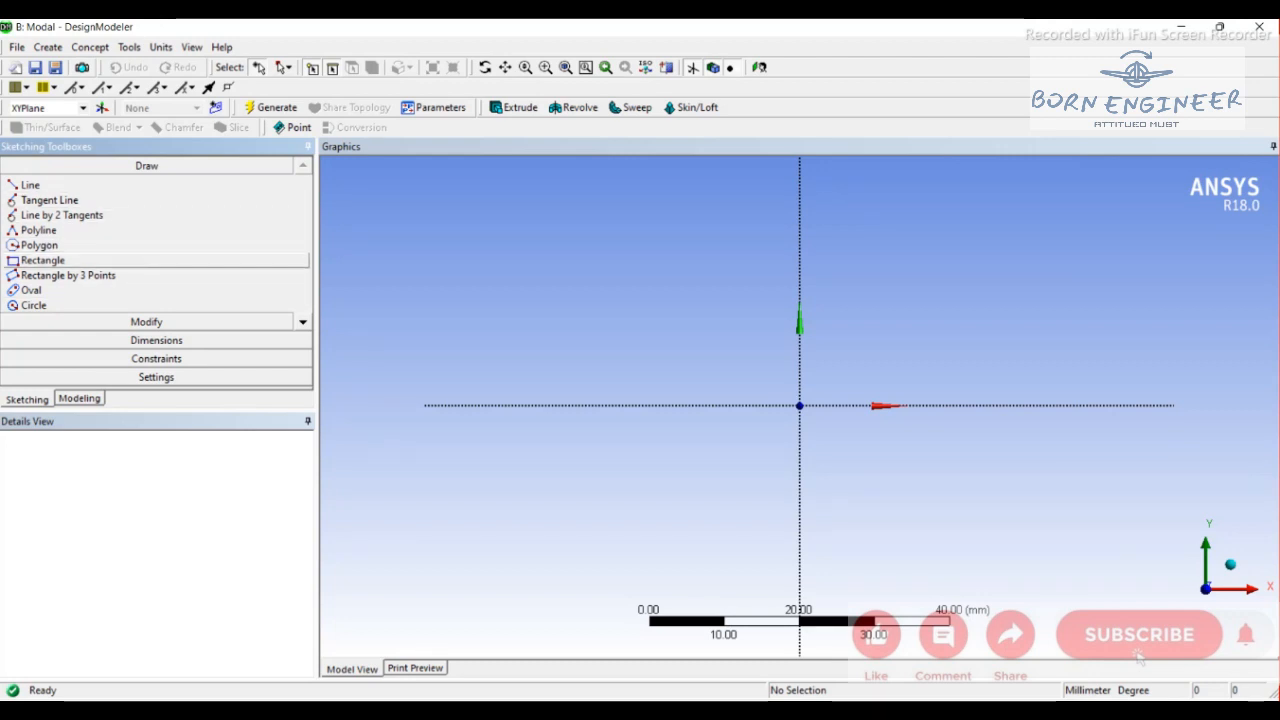
left_click(43, 260)
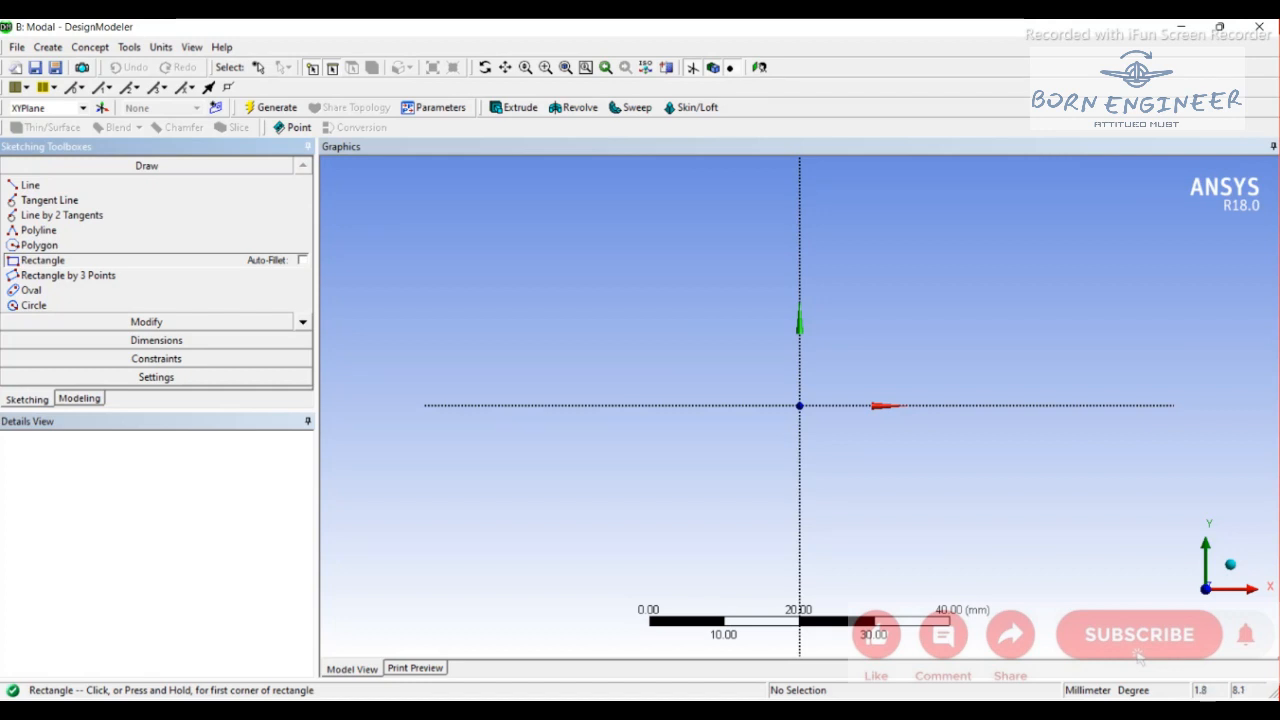
left_click_drag(813, 344, 1236, 381)
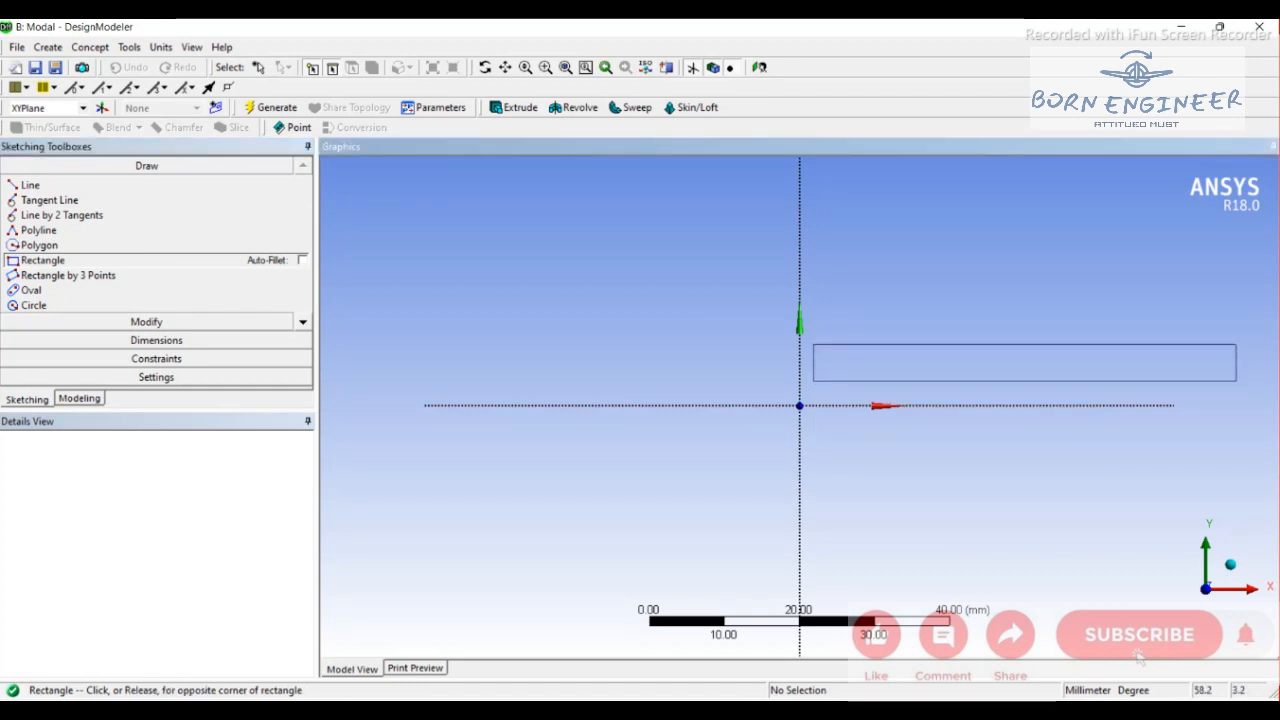
scroll(1236, 381, "down", 1)
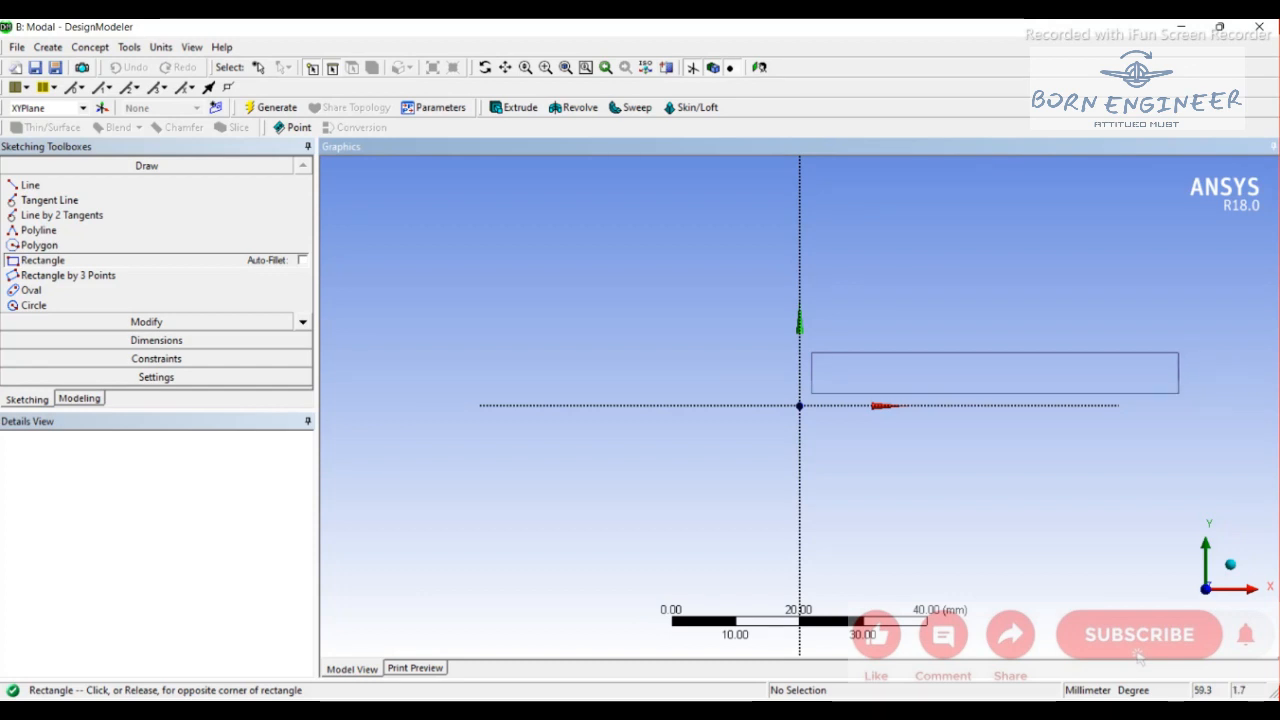
left_click_drag(1177, 394, 1179, 394)
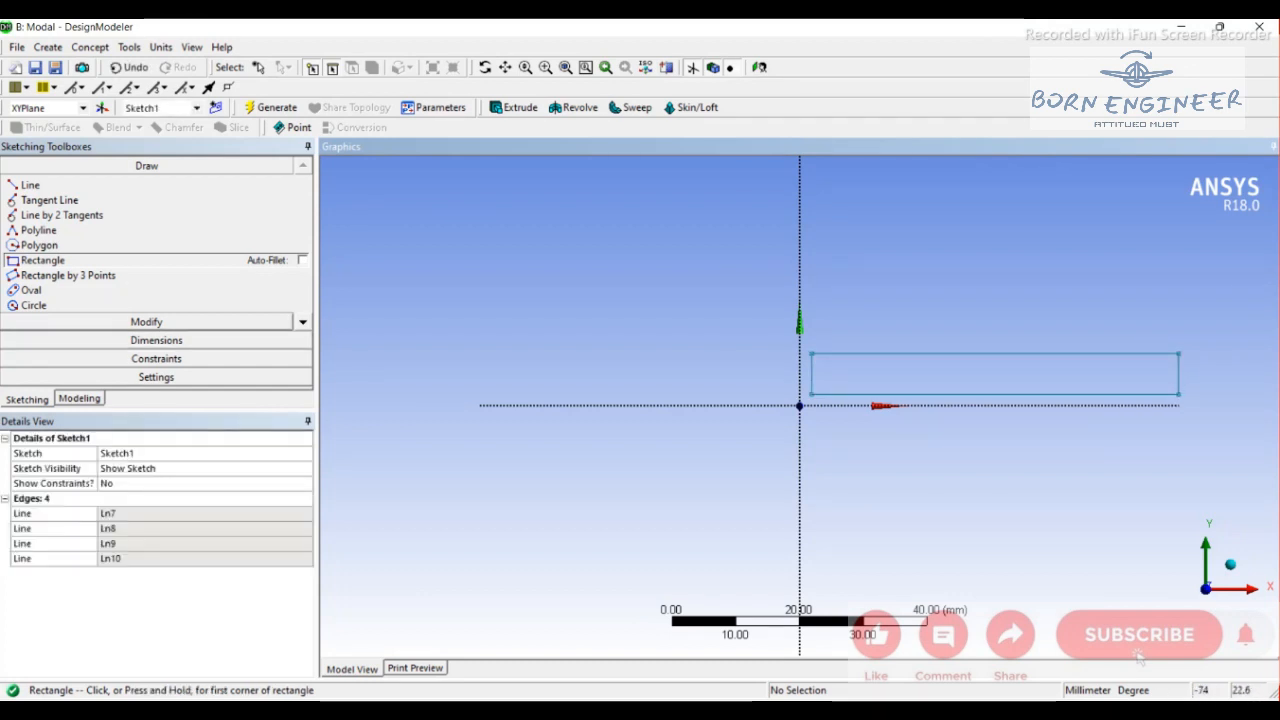
Dimension the rectangle's horizontal length along its lower edge and its height along its left edge.
left_click(156, 340)
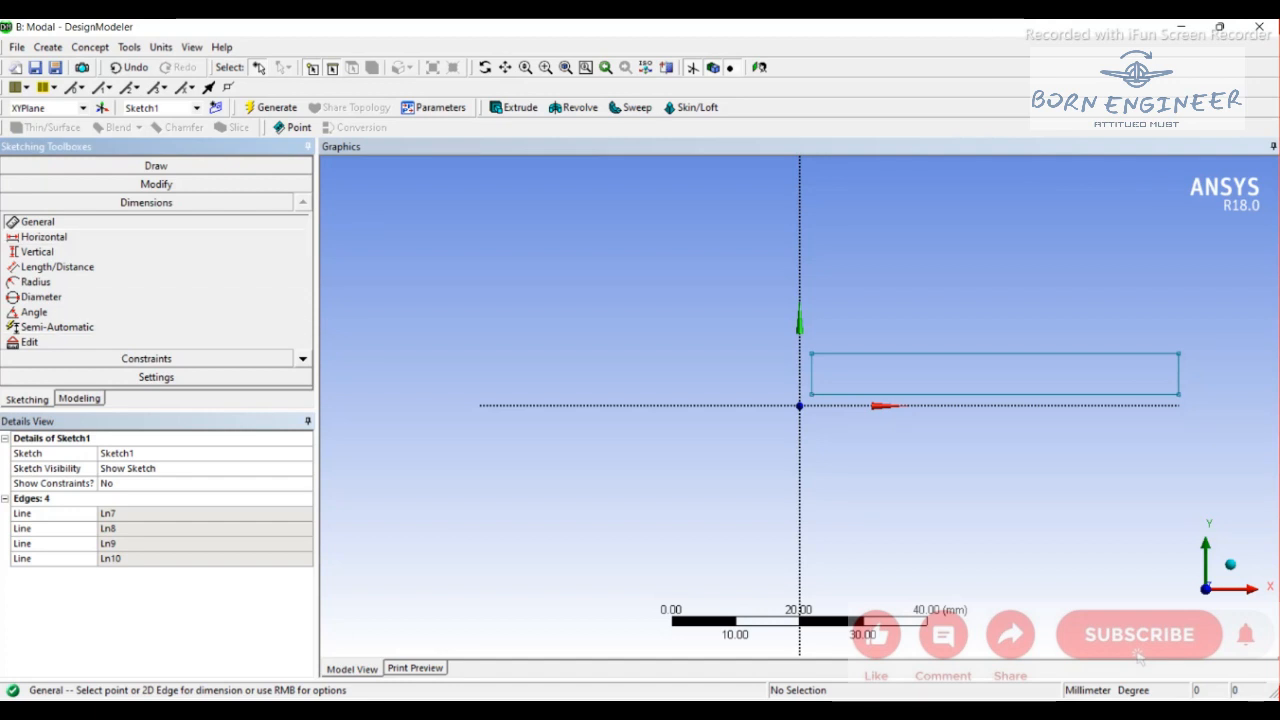
left_click(840, 395)
left_click(841, 416)
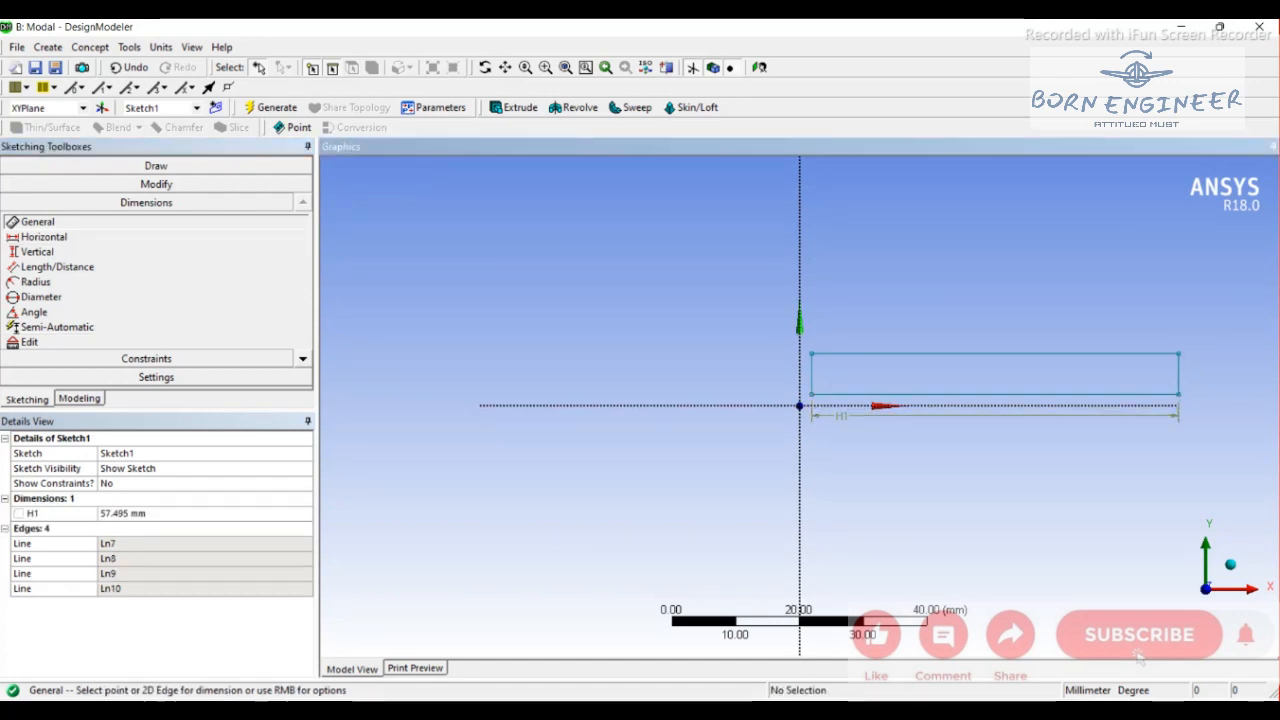
left_click(811, 372)
left_click(785, 382)
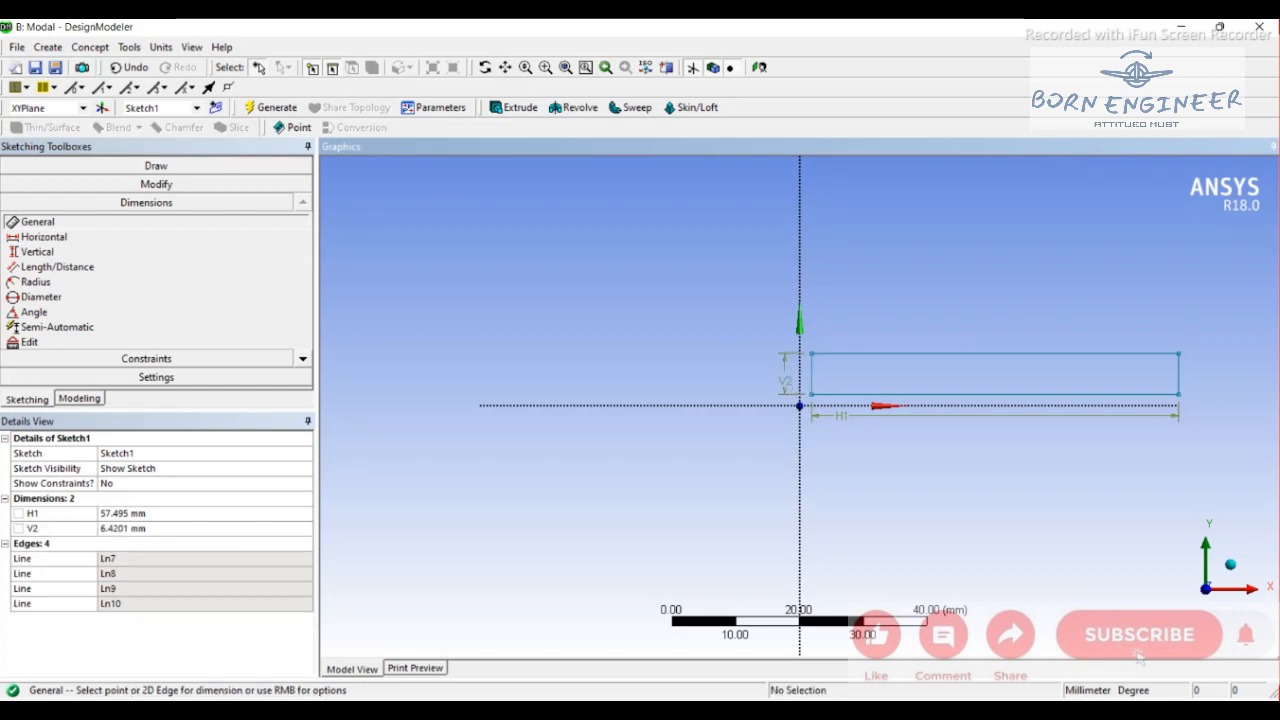
Set the rectangle's height to 50 mm and its length to 500 mm.
left_click(138, 528)
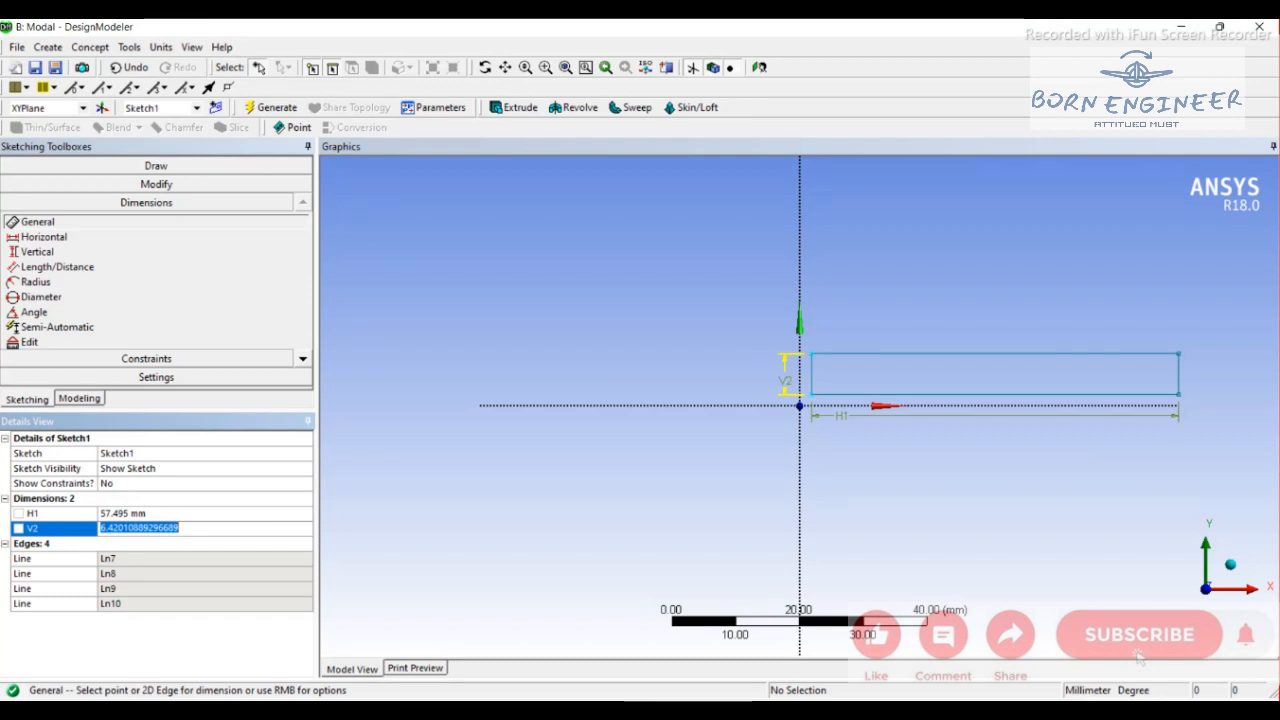
type("5")
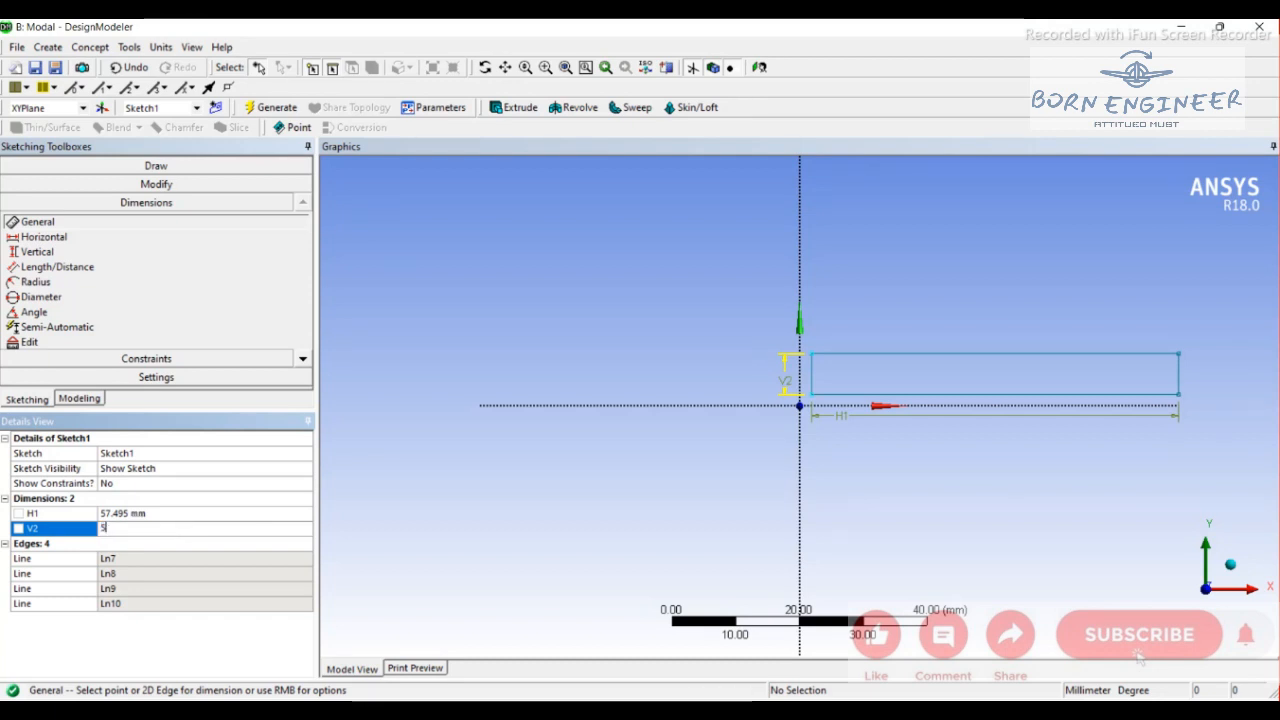
type("0")
key("Return")
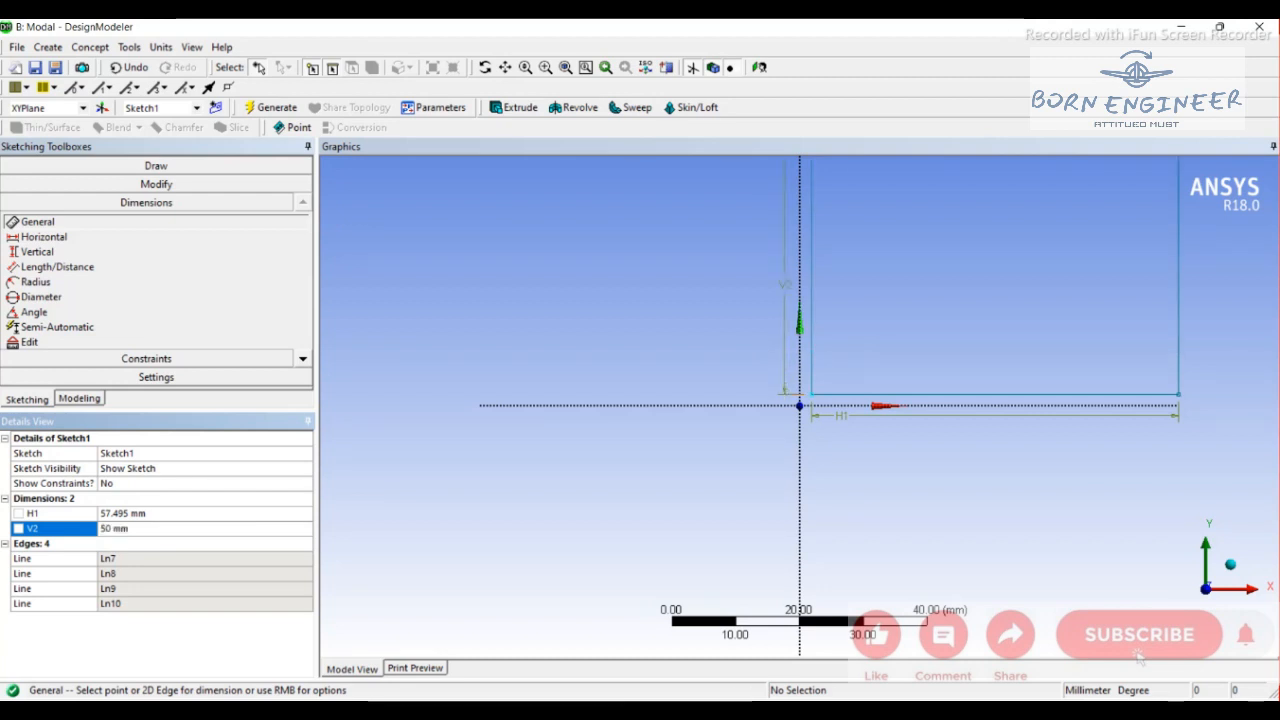
left_click(124, 513)
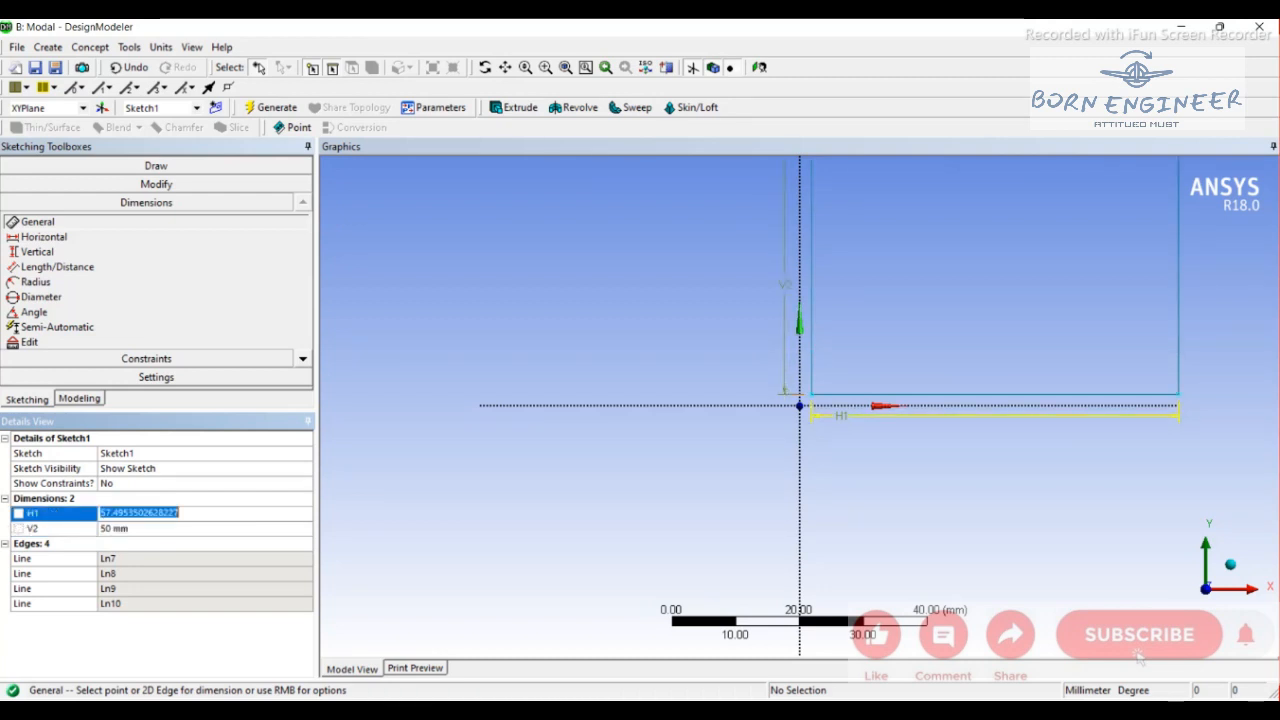
type("5")
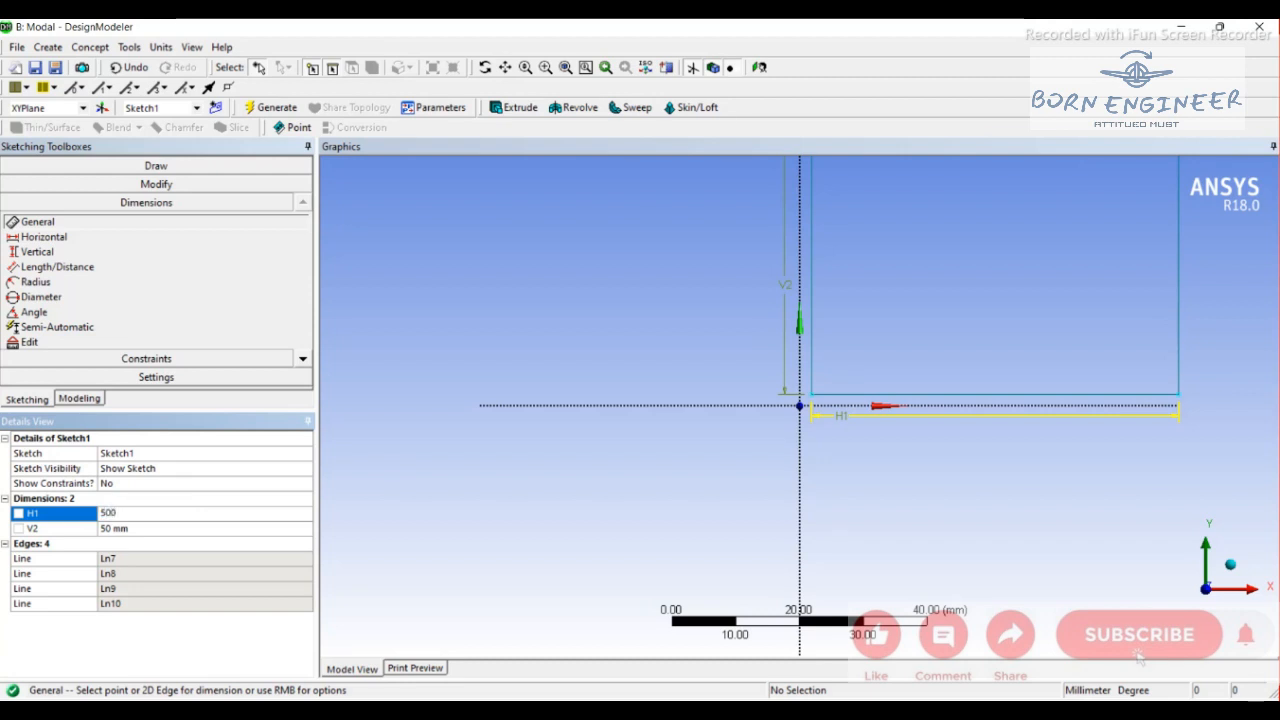
type("00")
key("Return")
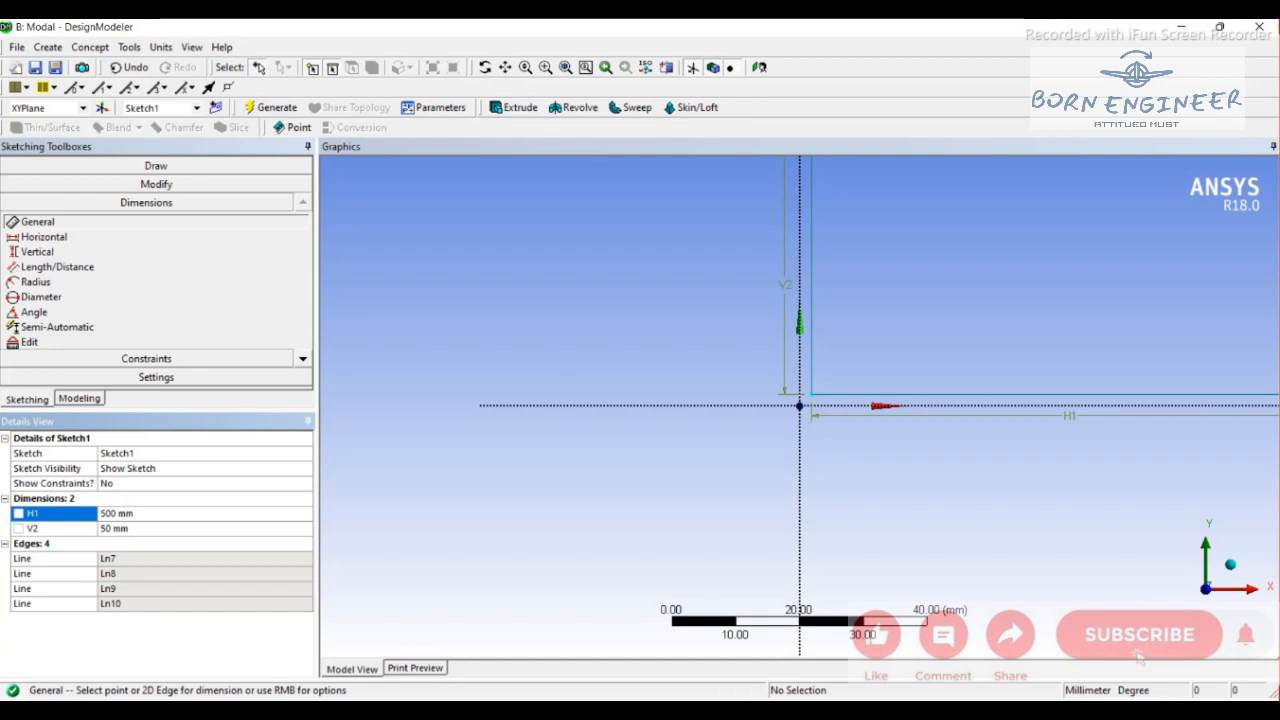
scroll(799, 405, "down", 10)
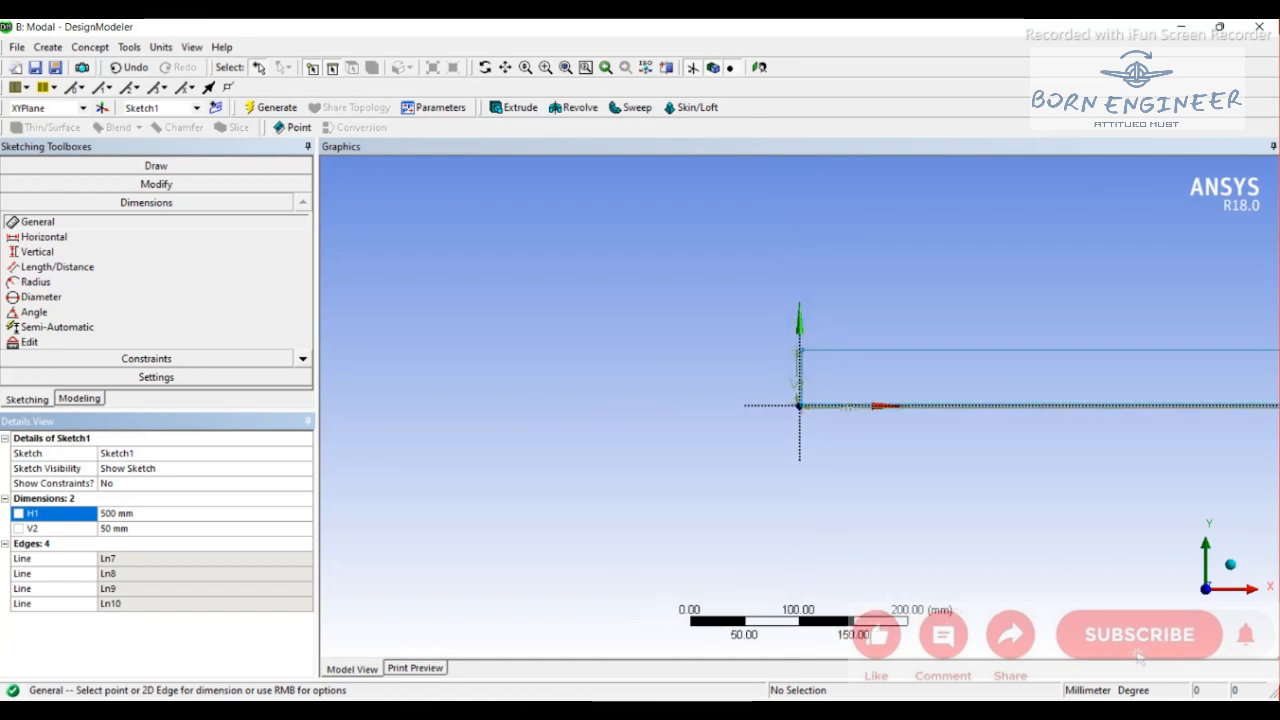
scroll(799, 405, "down", 4)
scroll(799, 405, "up", 2)
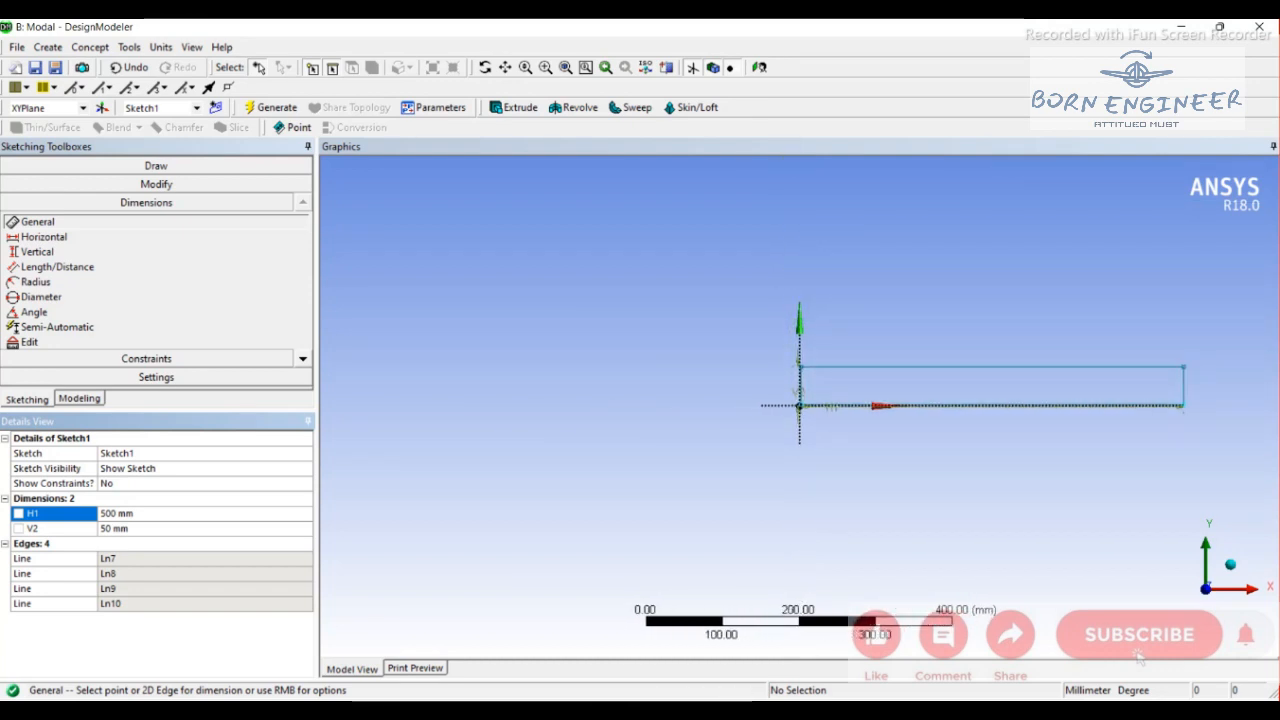
Extrude the rectangle sketch to a depth of 50 mm, generate the solid beam and show it in isometric view.
left_click(513, 107)
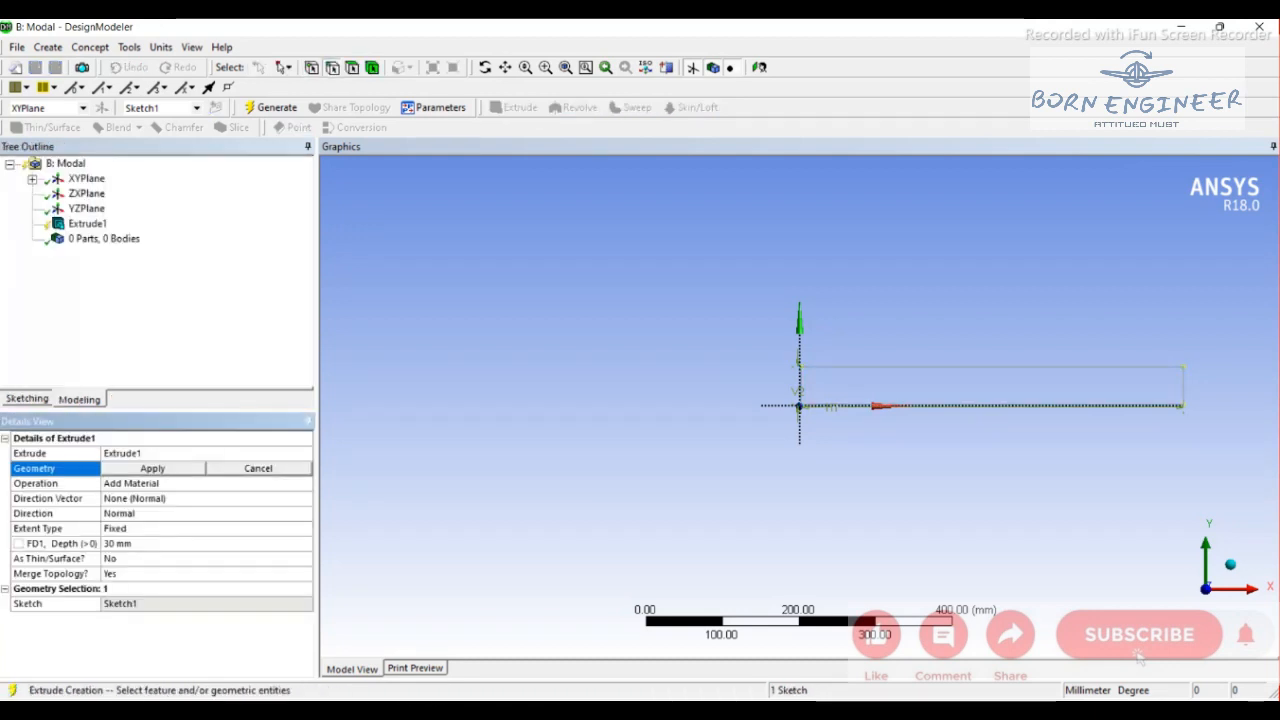
left_click(152, 468)
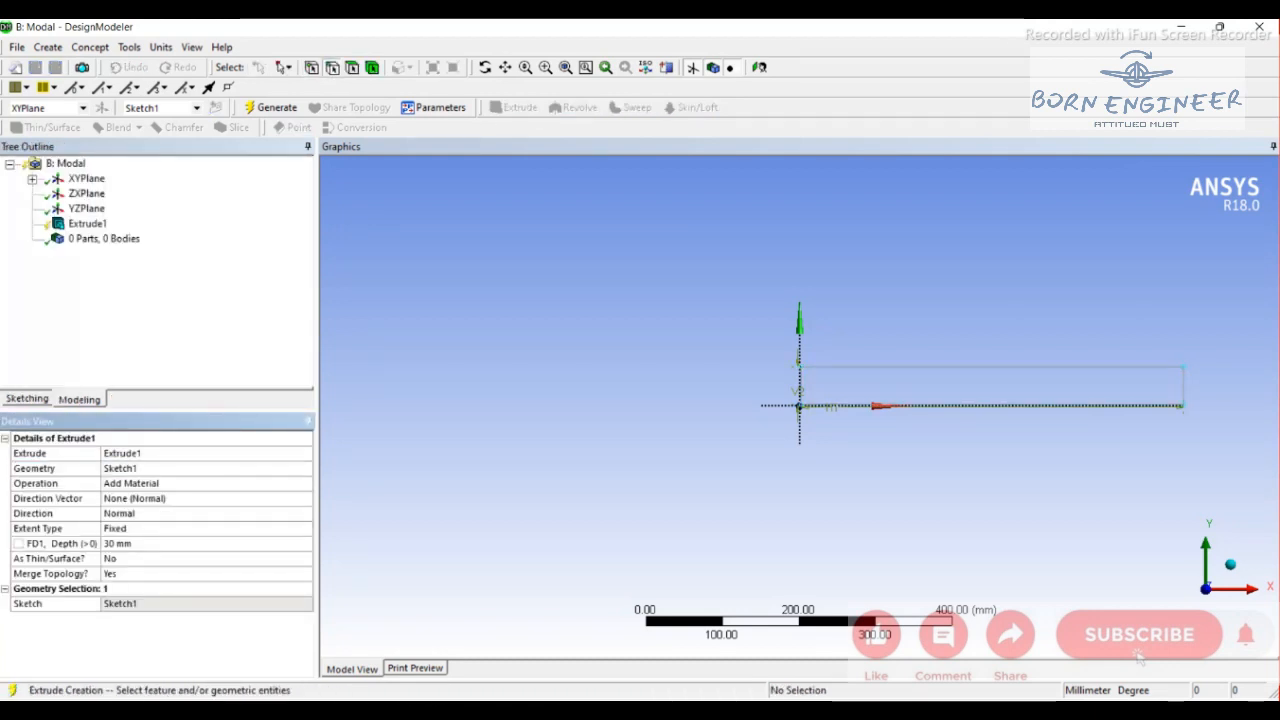
left_click(140, 544)
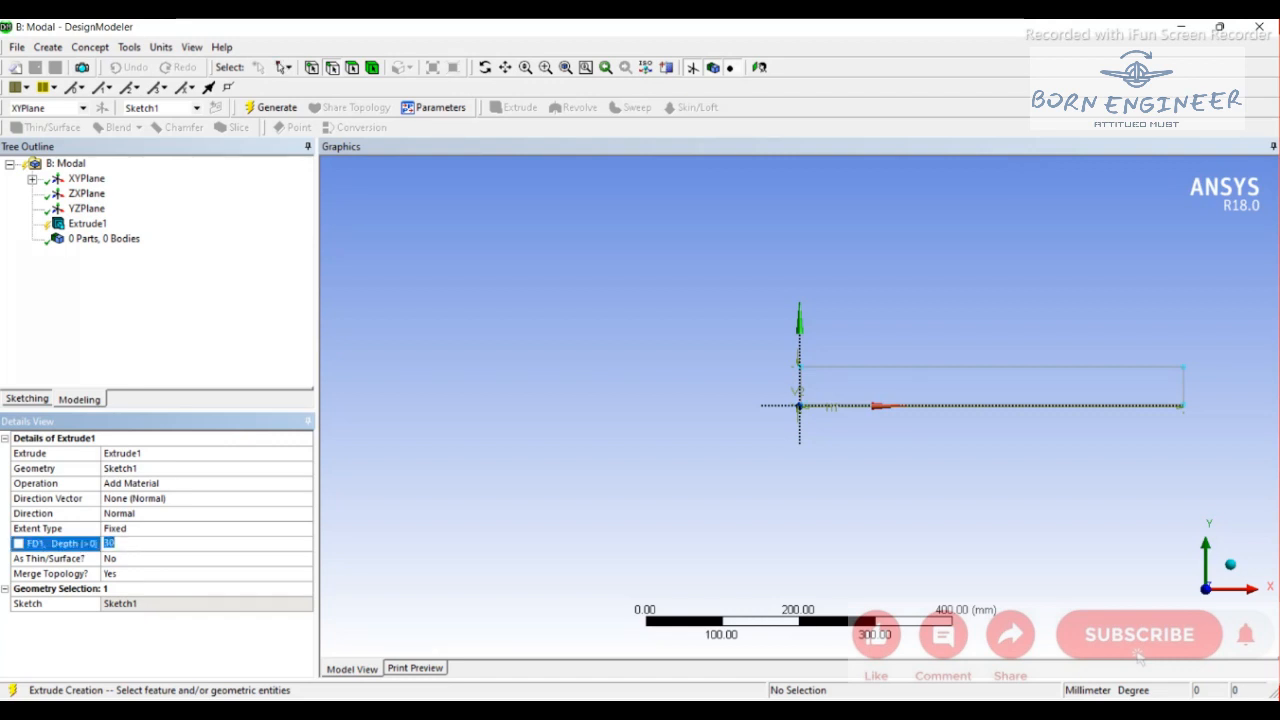
type("50")
key("Return")
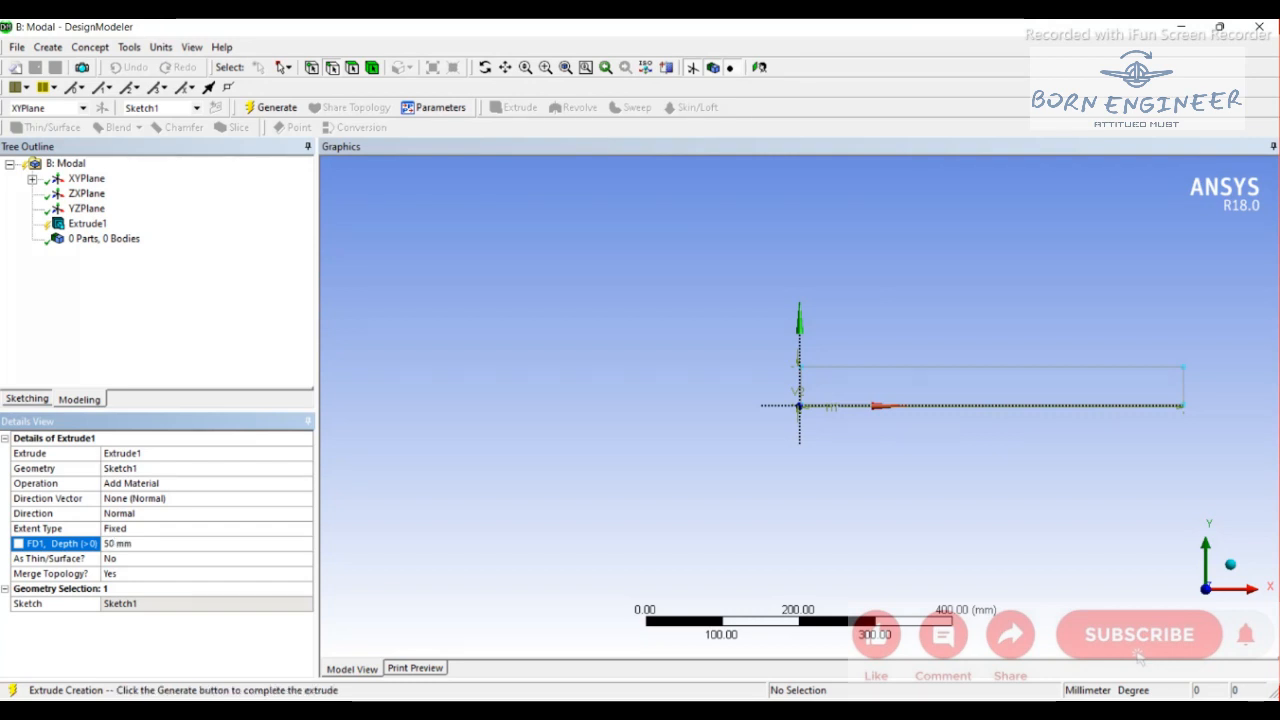
left_click(271, 107)
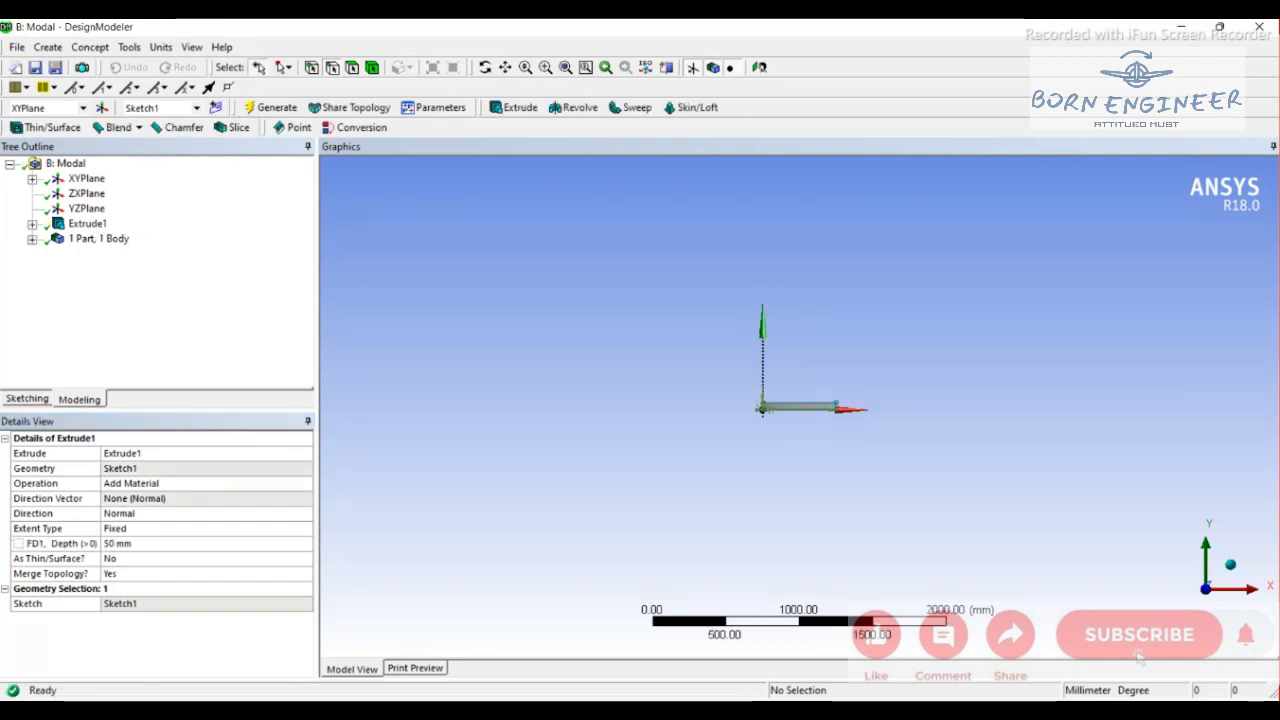
left_click(1231, 565)
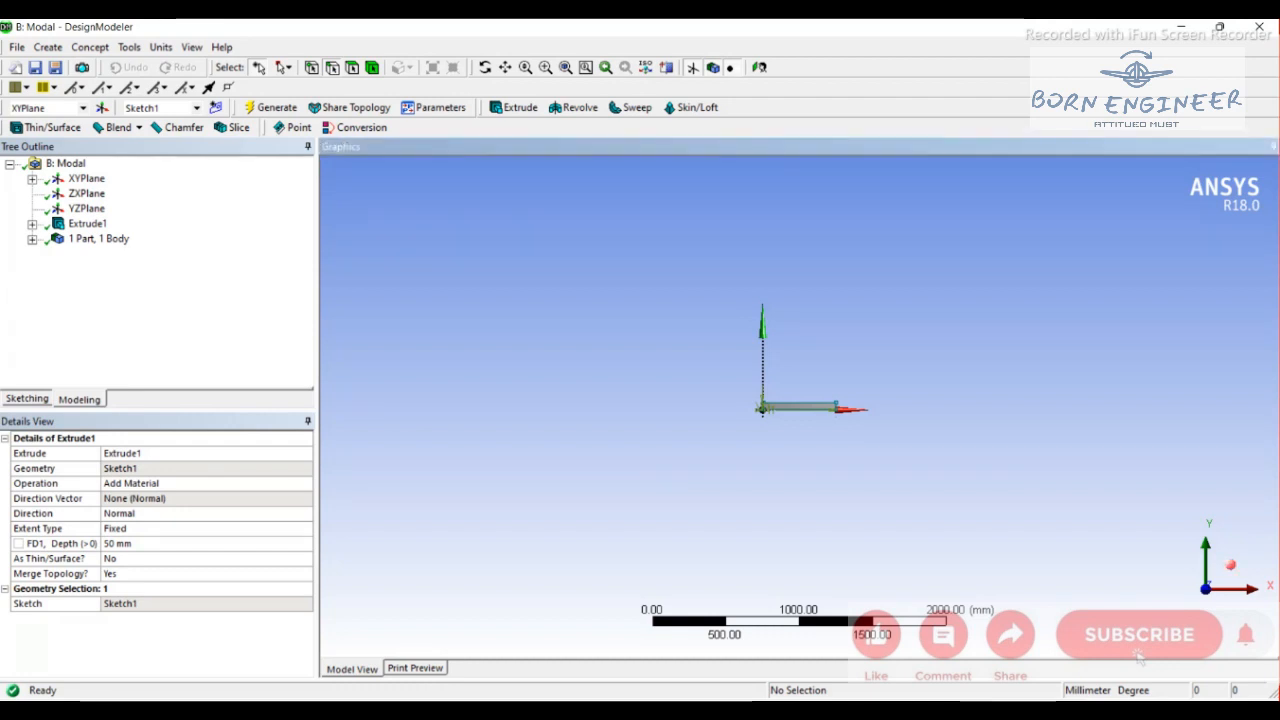
scroll(800, 405, "down", 3)
scroll(800, 405, "up", 5)
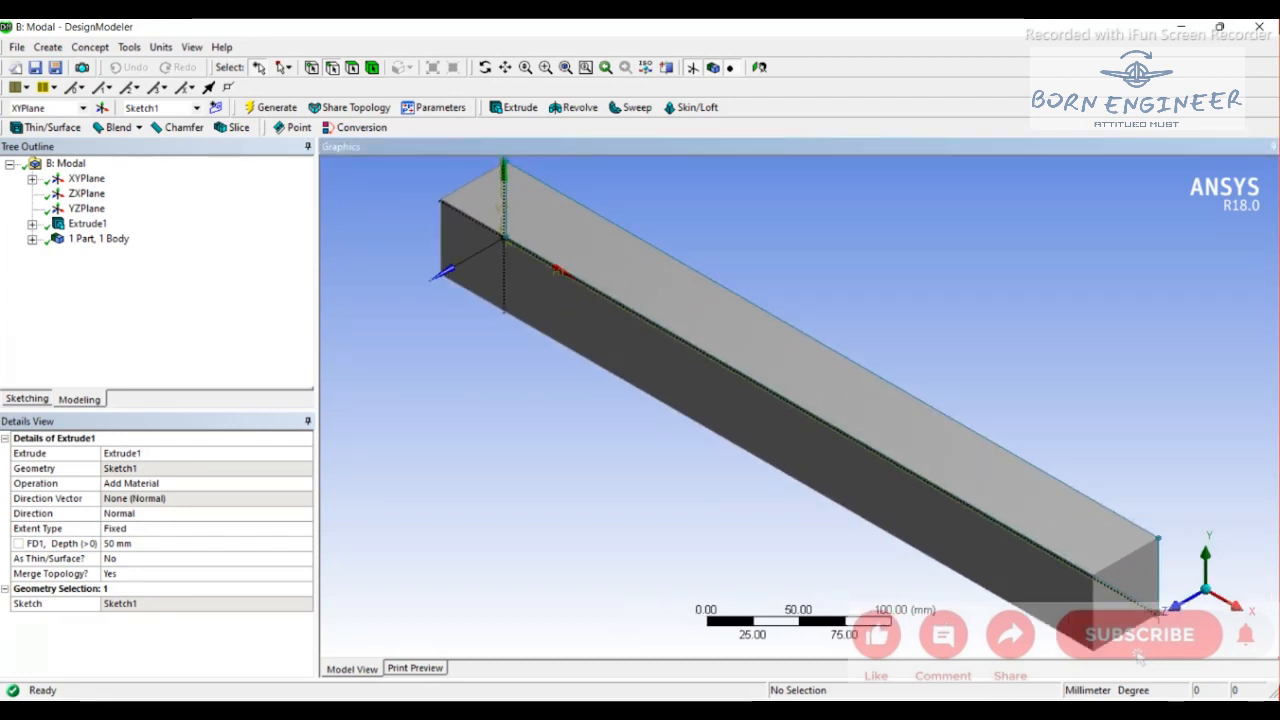
scroll(800, 405, "down", 5)
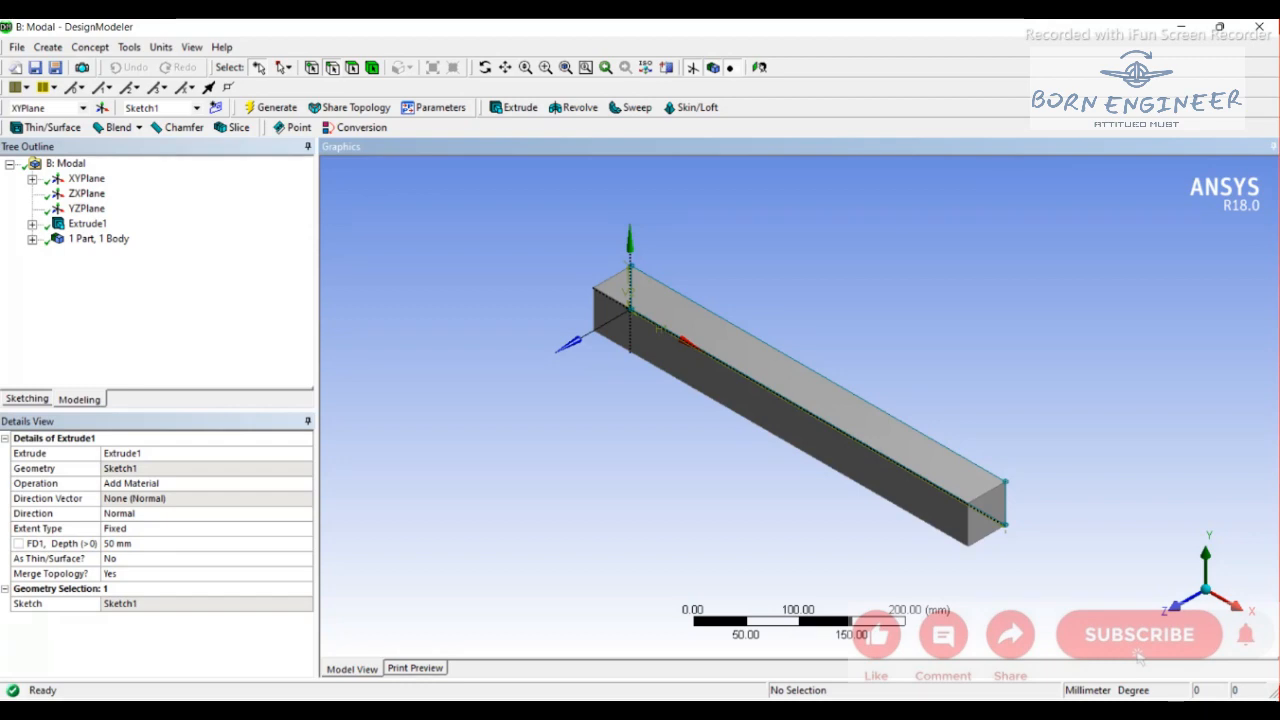
Open the Modal system's Model for editing and generate the beam's mesh with the default settings.
key("alt+Tab")
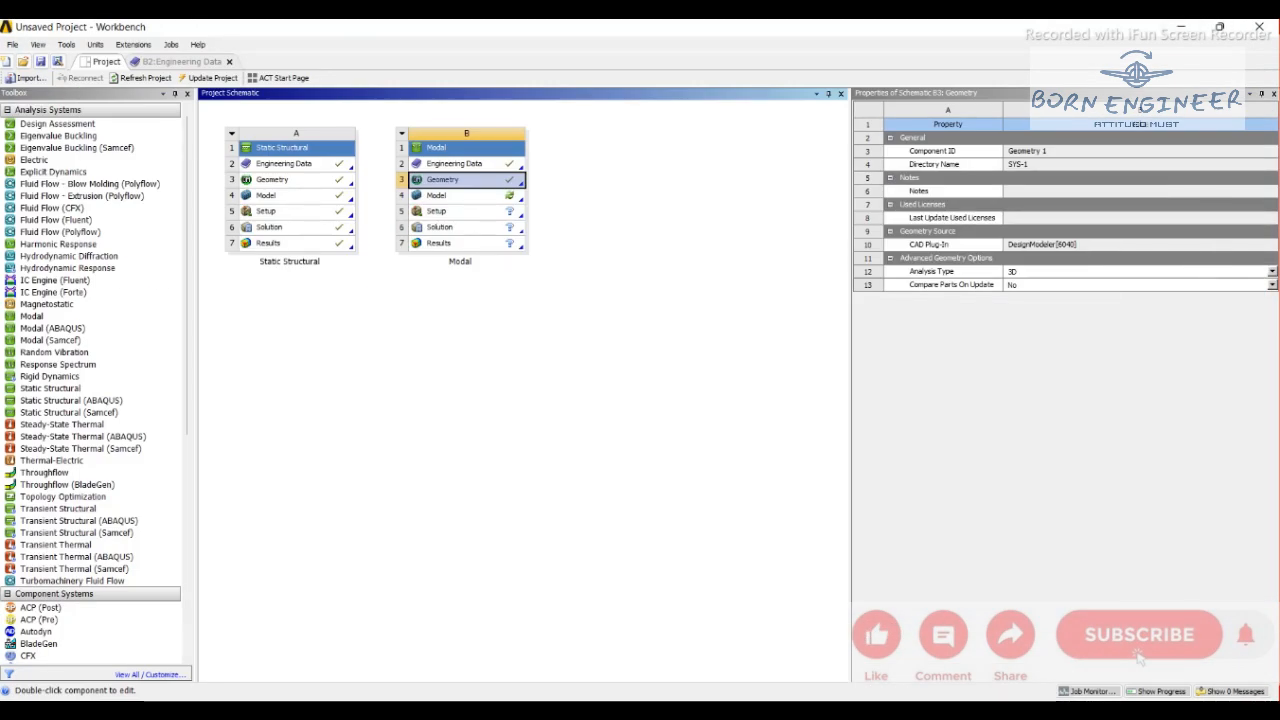
left_click(437, 196)
double_click(437, 196)
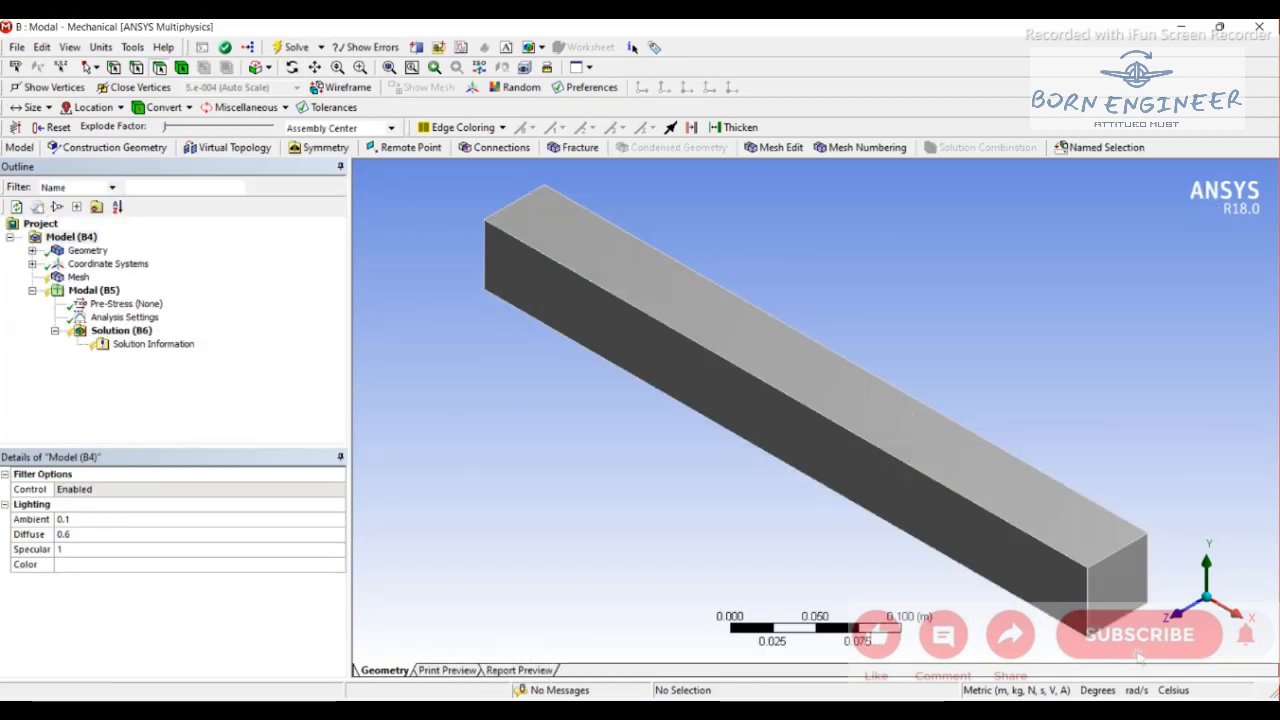
left_click(78, 277)
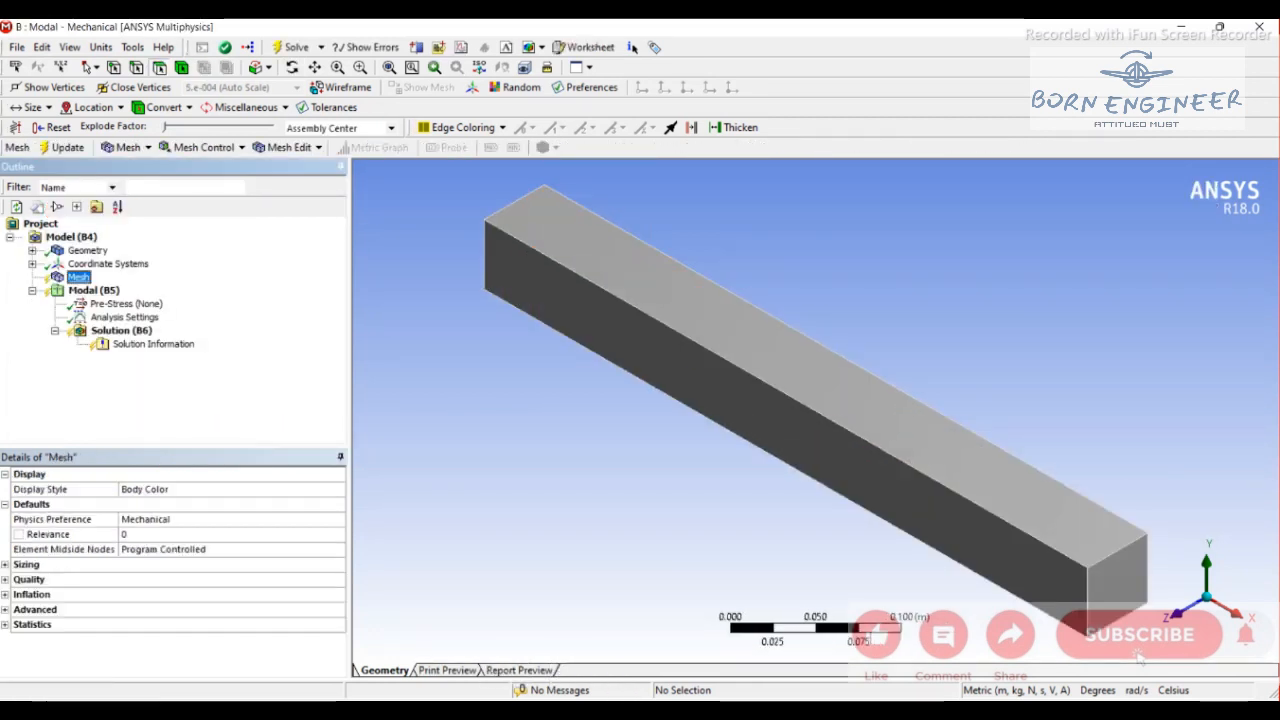
right_click(66, 278)
left_click(114, 338)
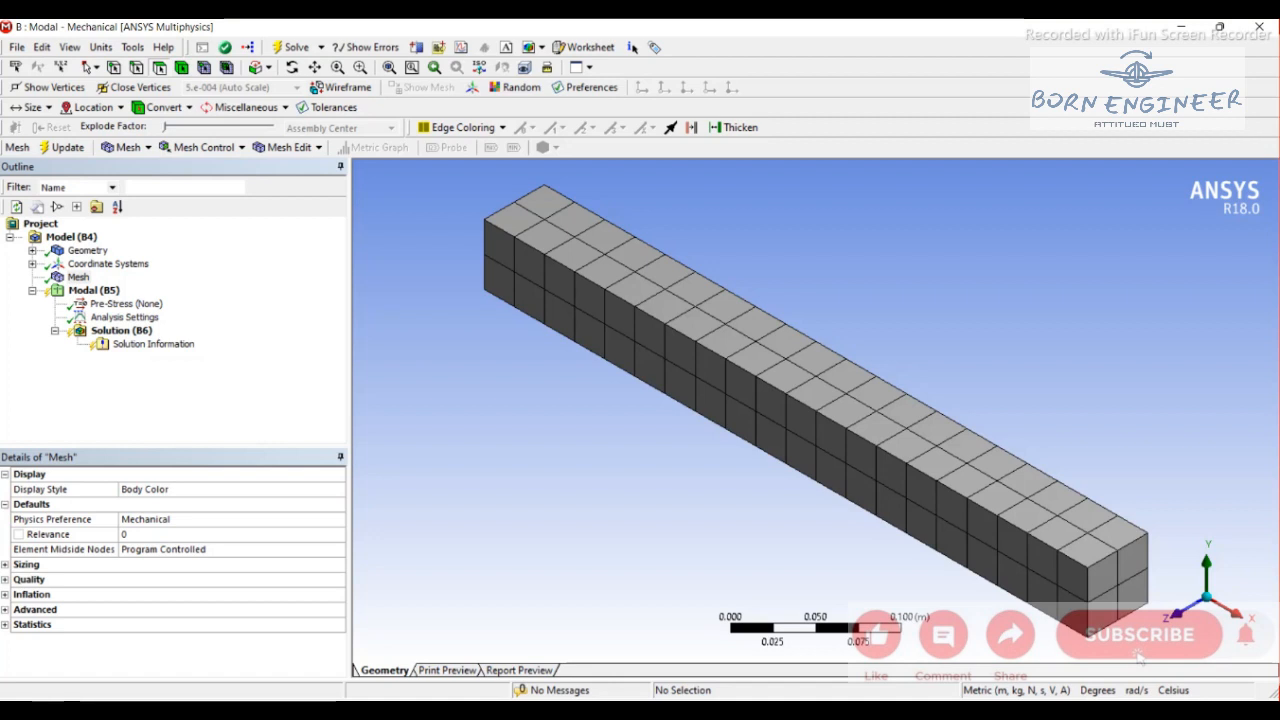
Set the mesh's Relevance Center to Fine and its Element Size to 0.01 m, and regenerate the mesh.
left_click(27, 565)
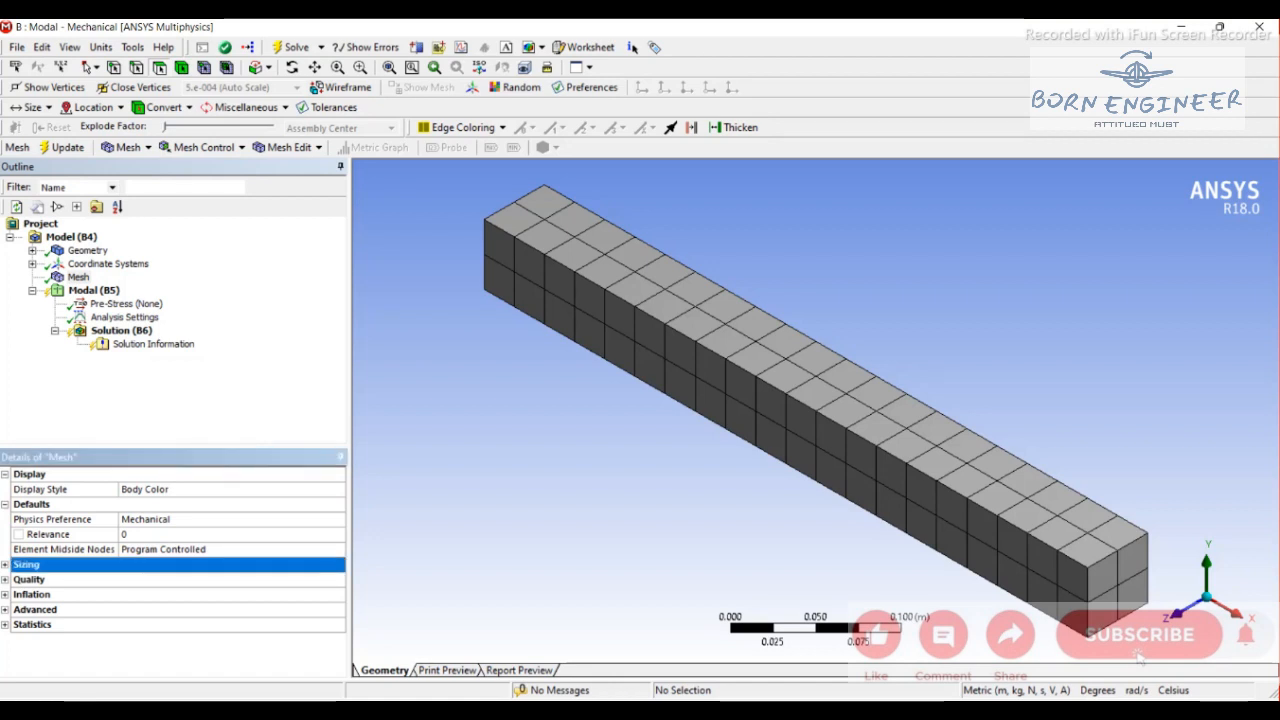
left_click(5, 565)
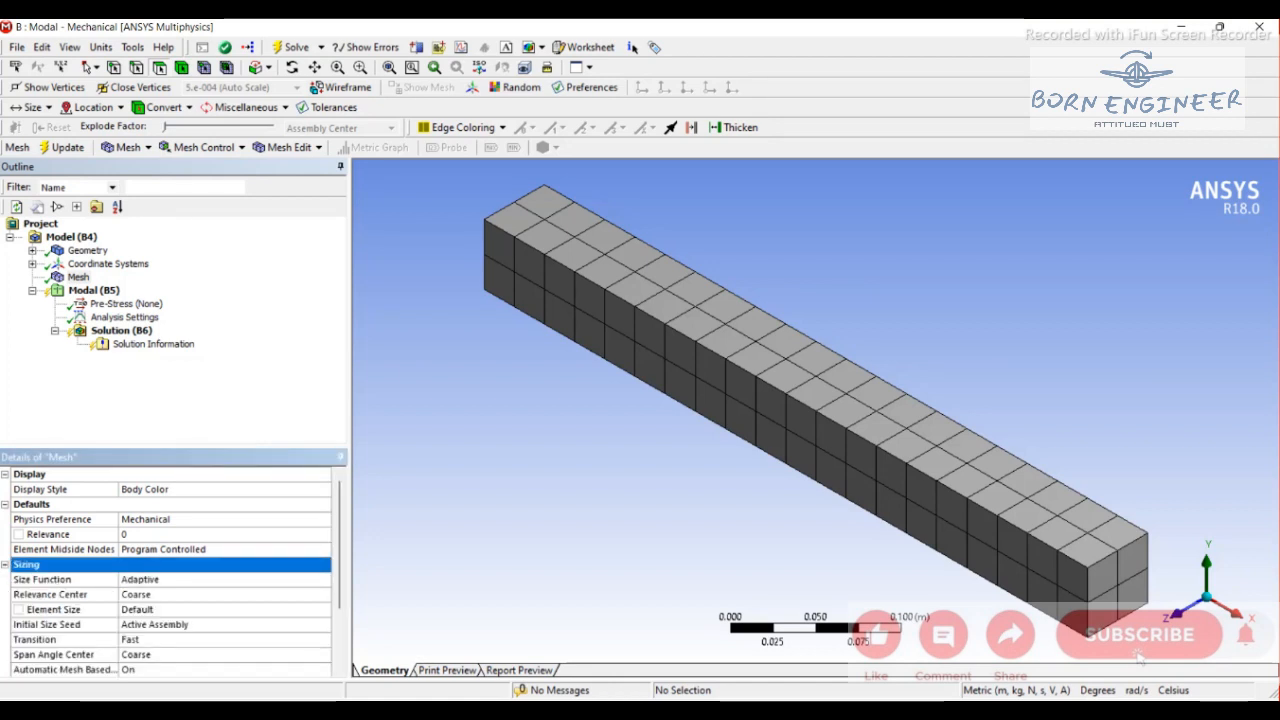
left_click(140, 609)
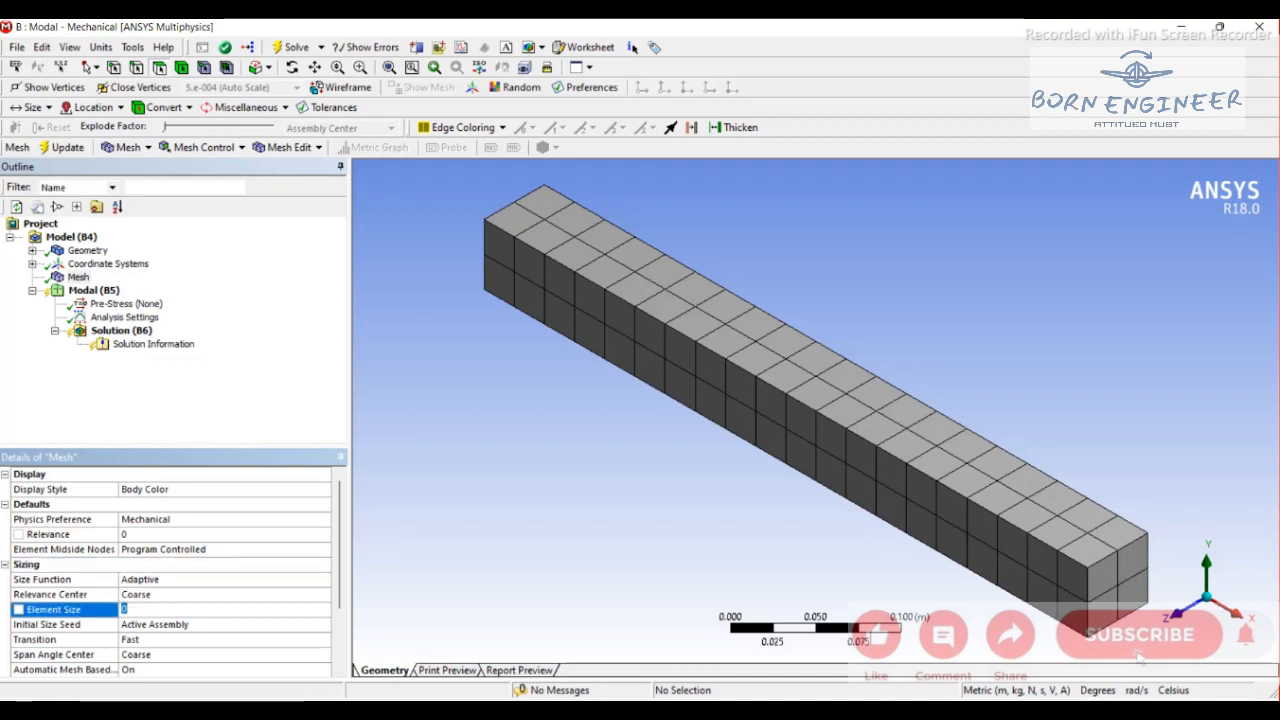
left_click(140, 595)
left_click(323, 595)
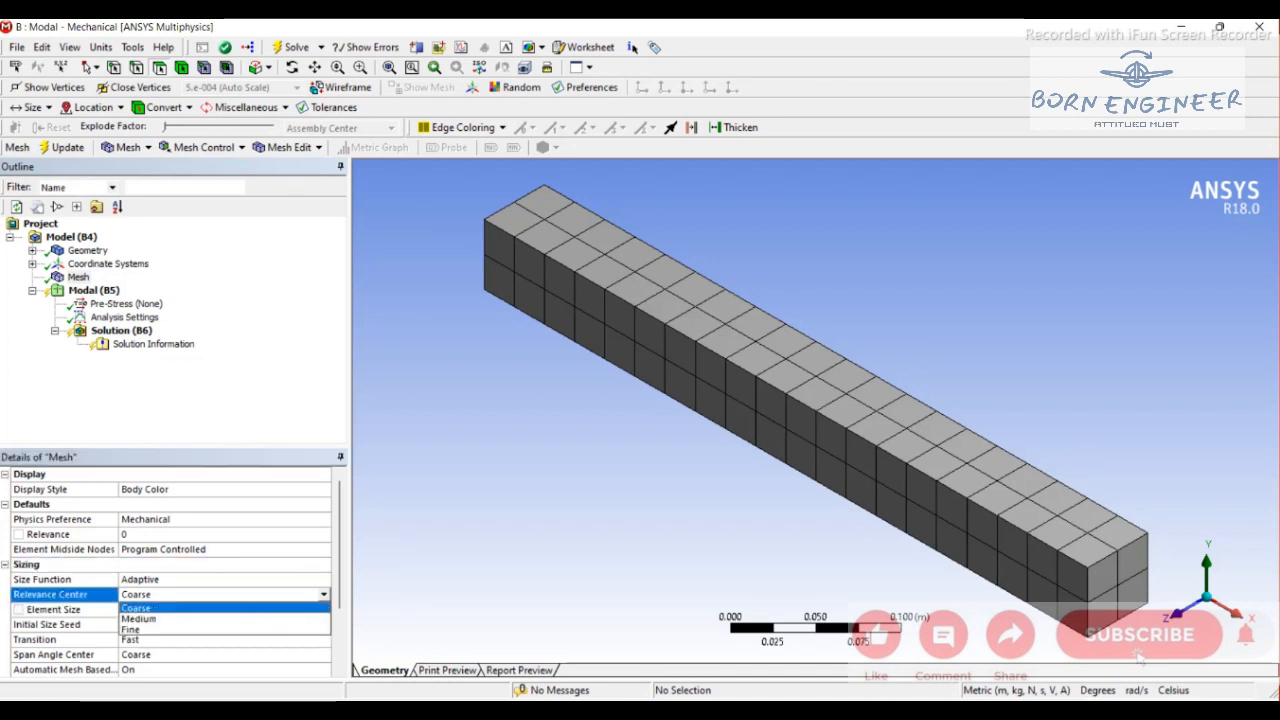
left_click(225, 630)
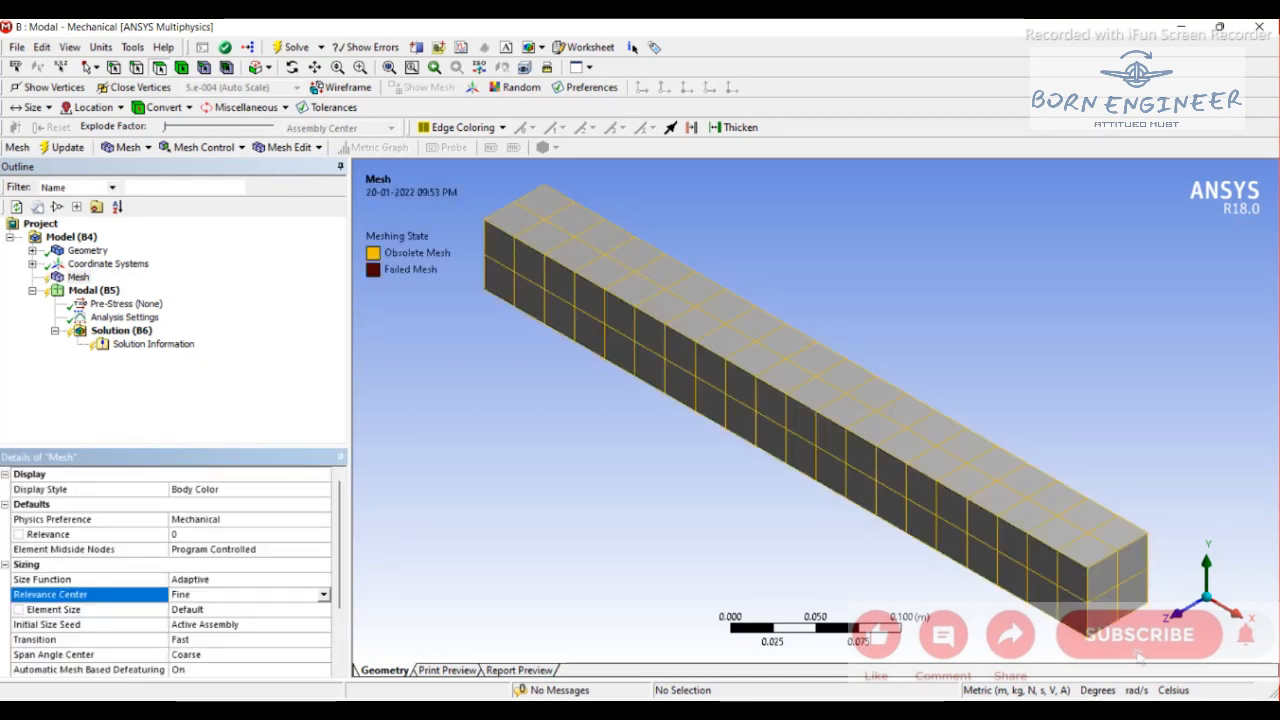
left_click(188, 609)
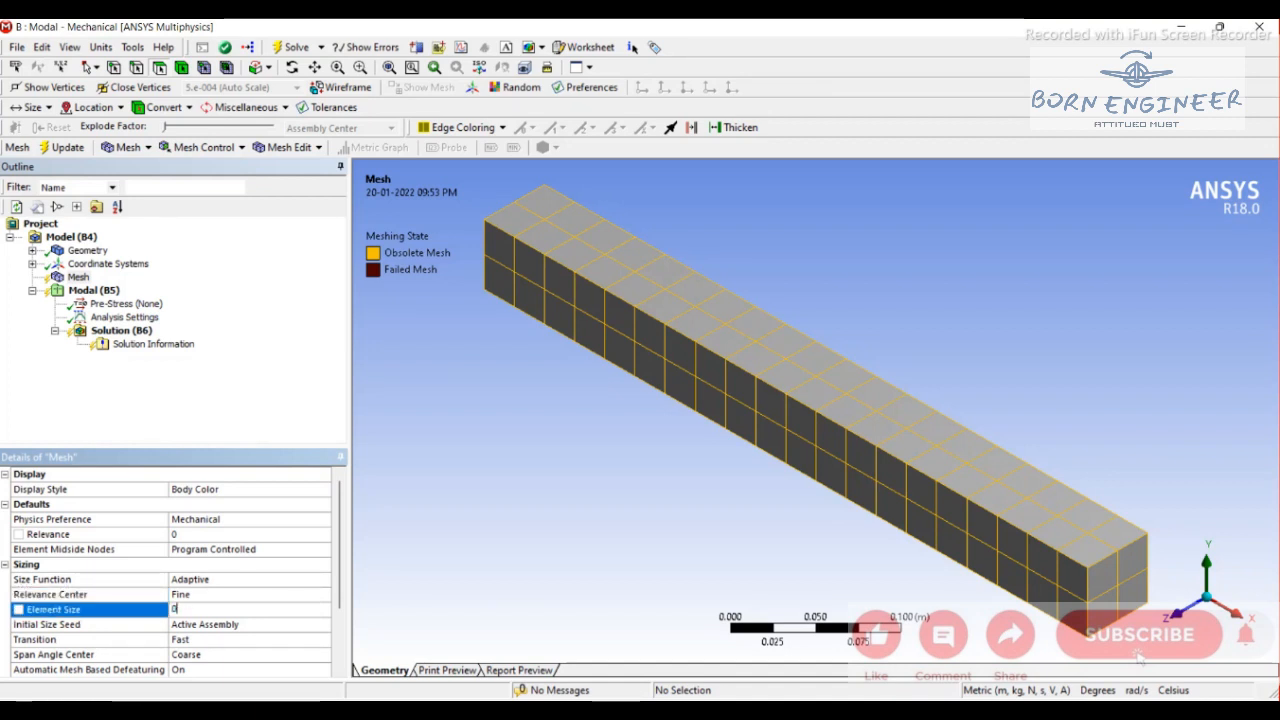
type(".01")
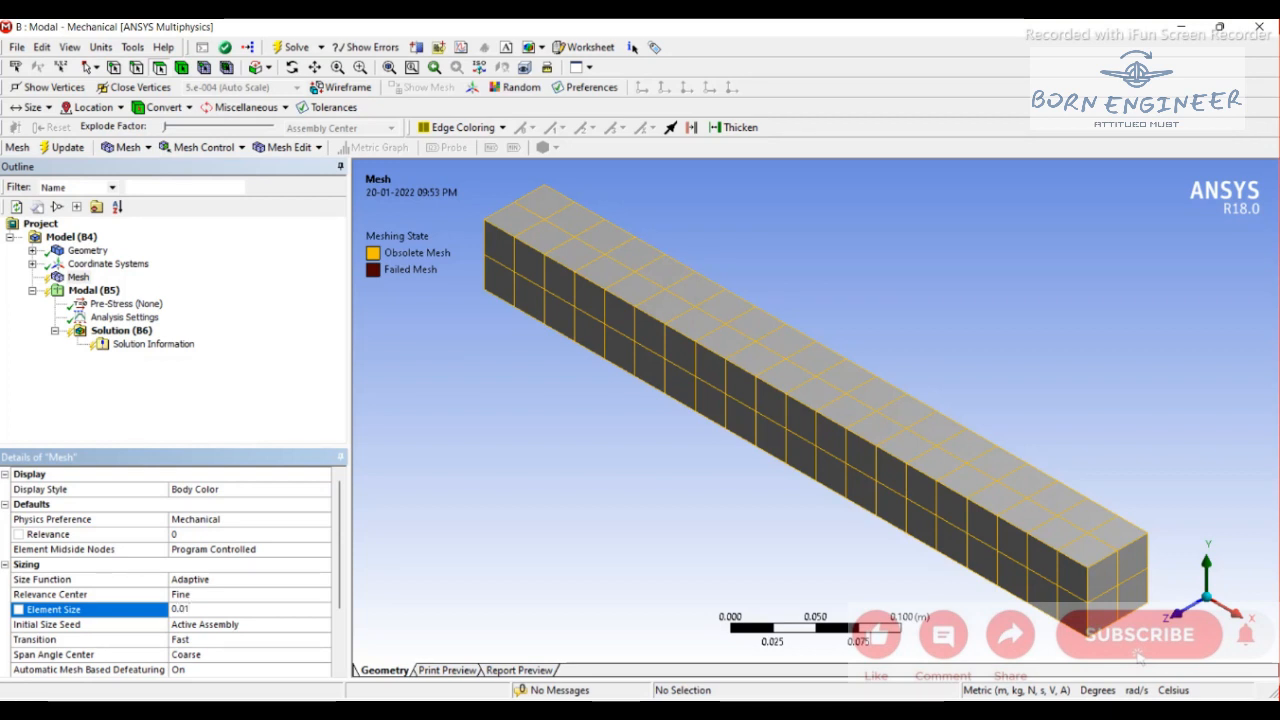
key("Return")
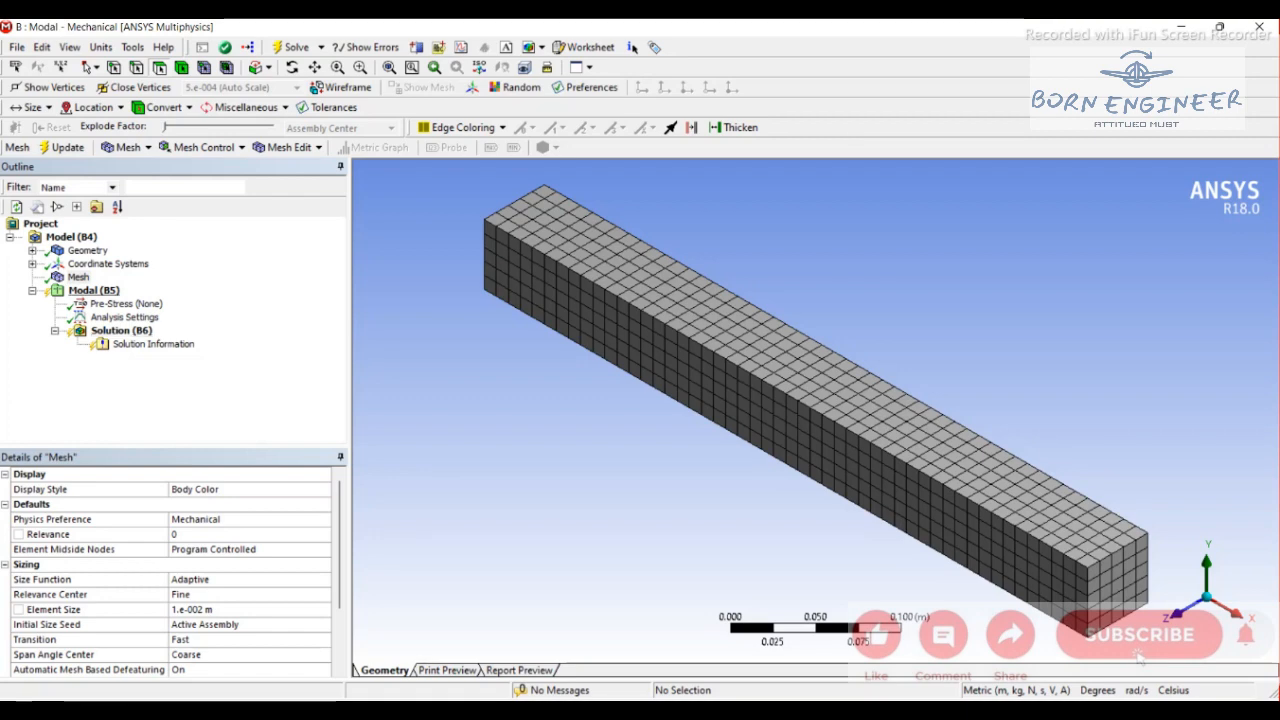
Apply a Fixed Support to the beam's end face at the positive X end and solve the Modal analysis.
left_click(94, 290)
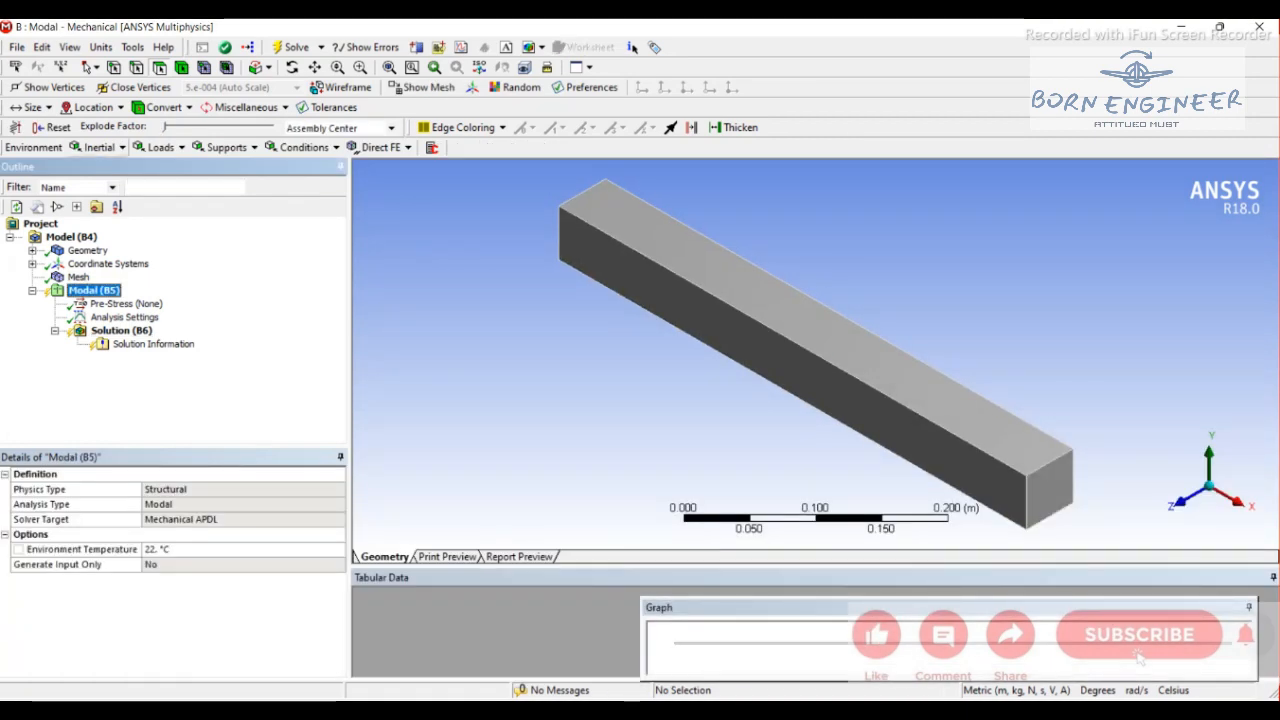
left_click(158, 147)
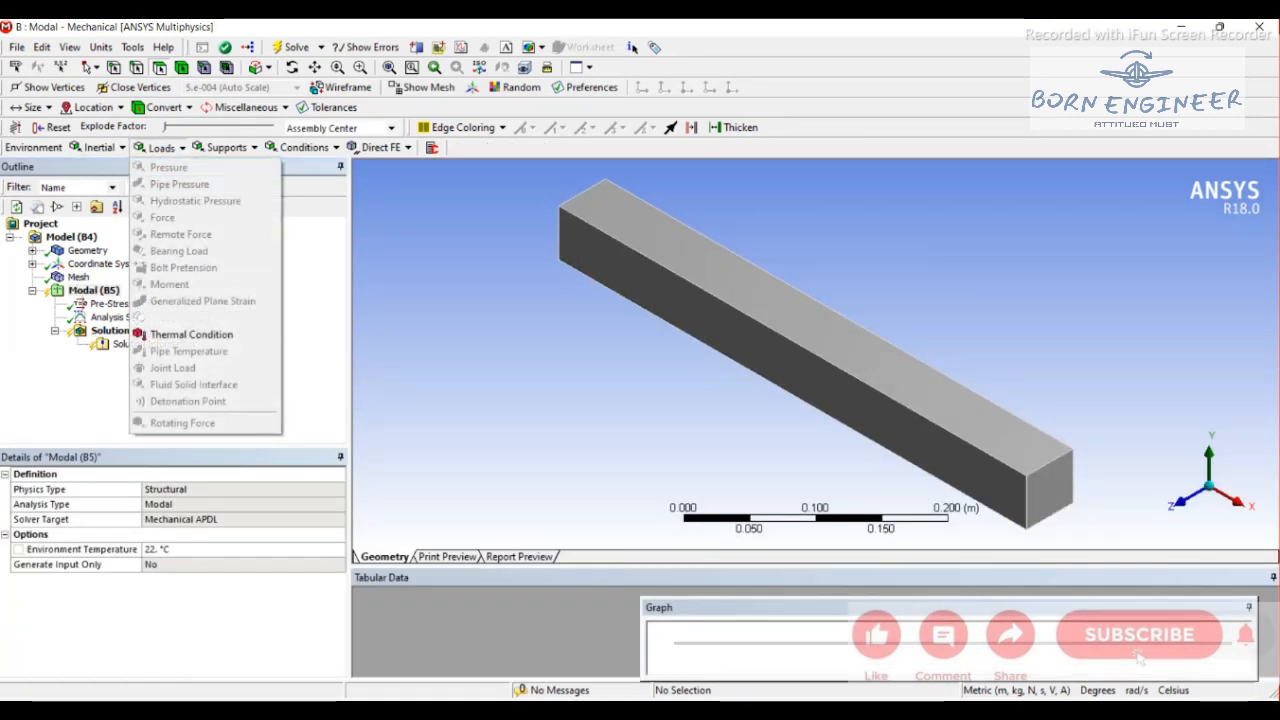
left_click(242, 148)
left_click(242, 148)
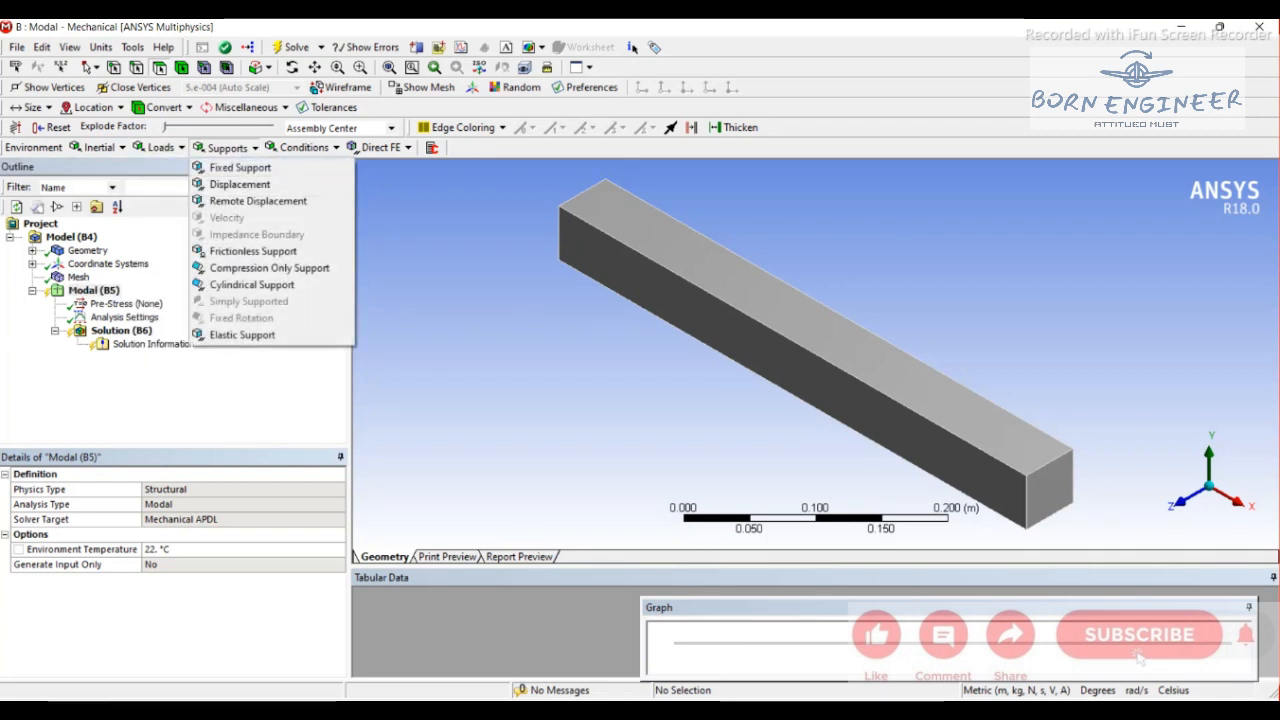
left_click(240, 167)
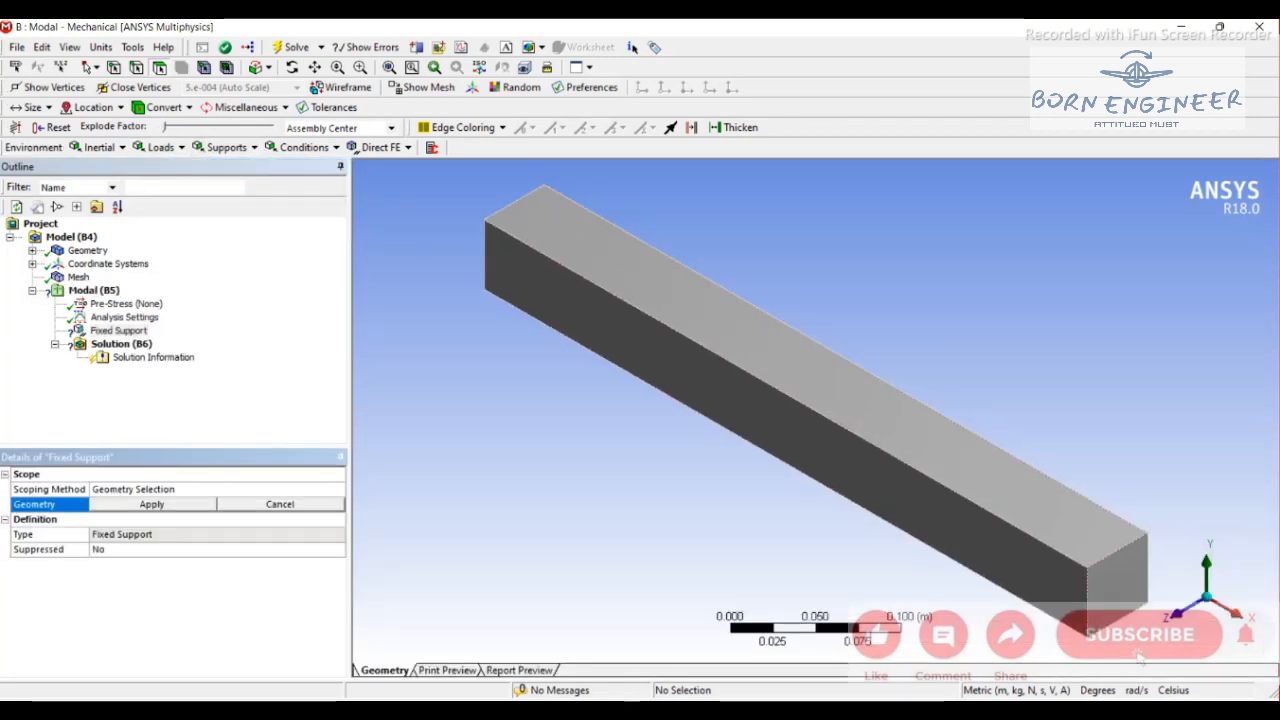
left_click(1117, 578)
left_click(152, 504)
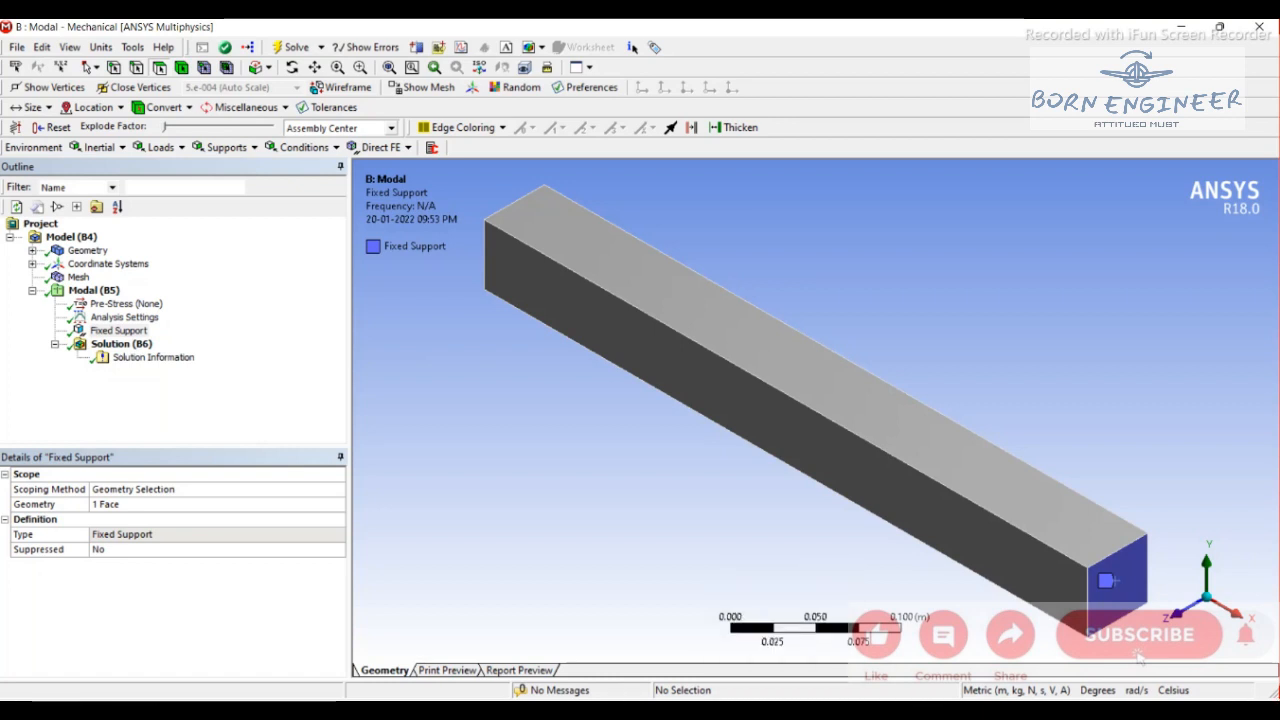
scroll(816, 411, "down", 5)
scroll(816, 411, "up", 3)
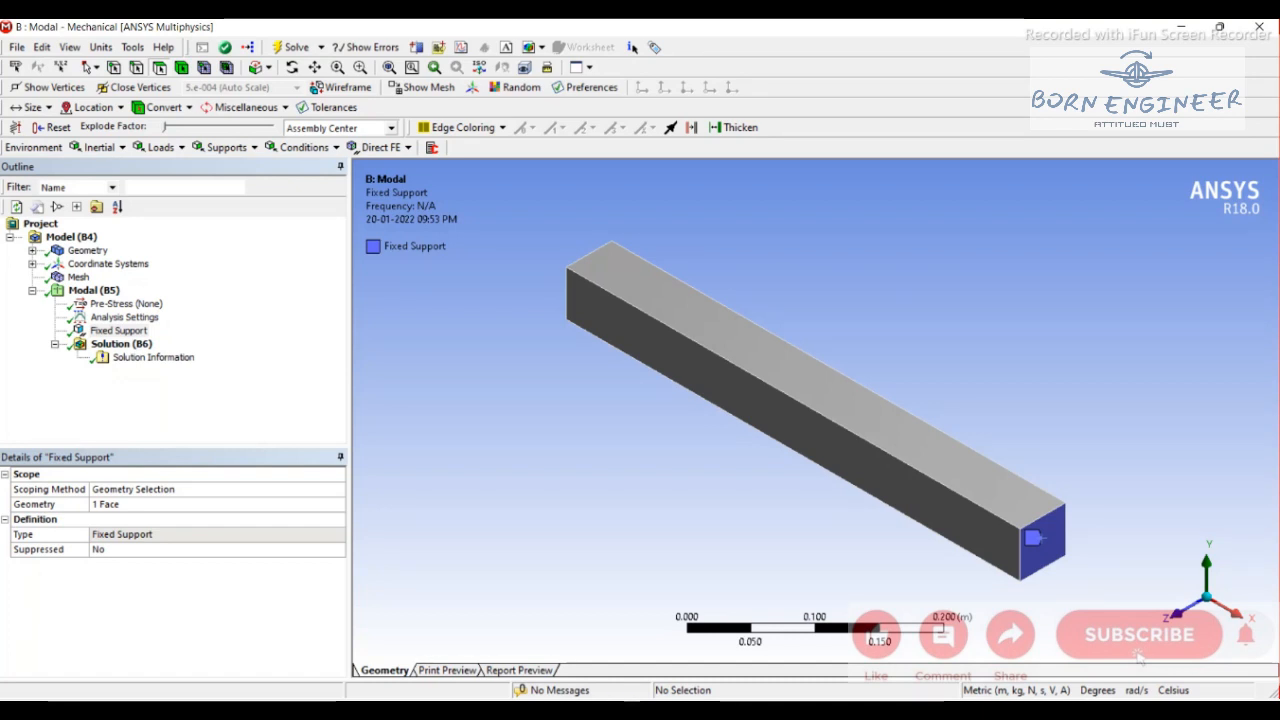
Review the mesh and the fixed support, and display the Solution's frequency graph enlarged beside the tabular data.
left_click(78, 277)
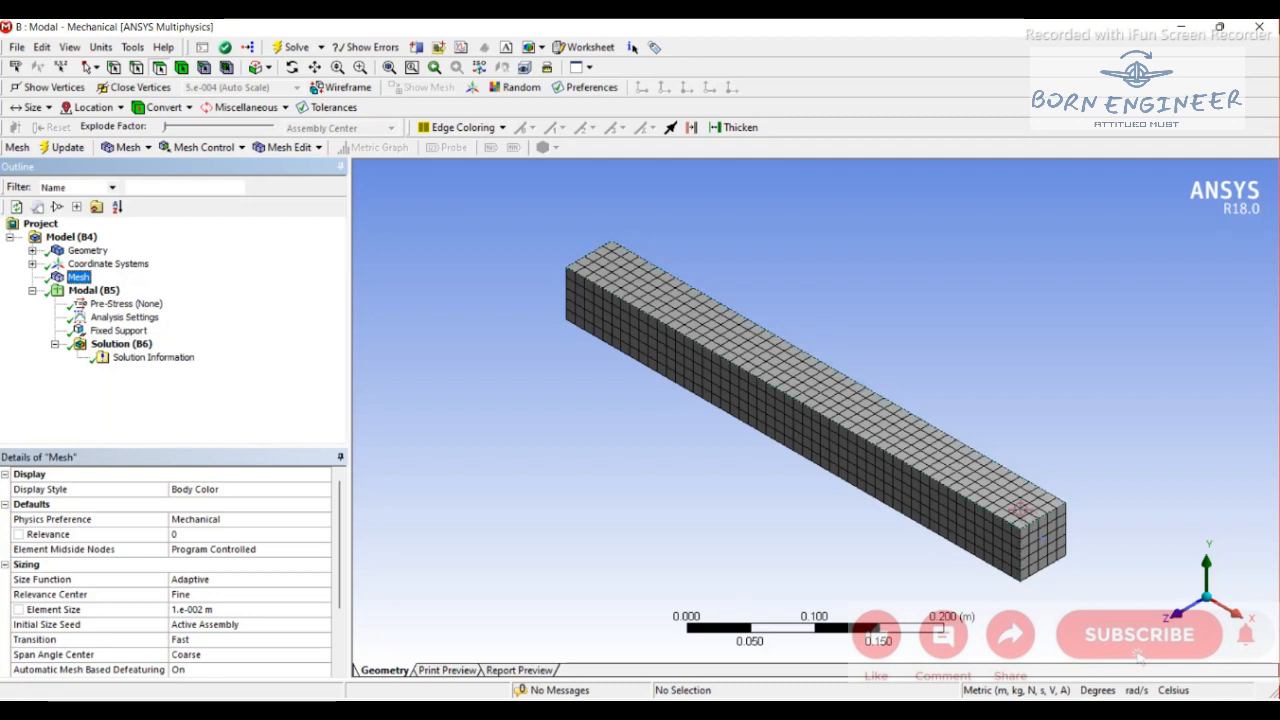
left_click(118, 331)
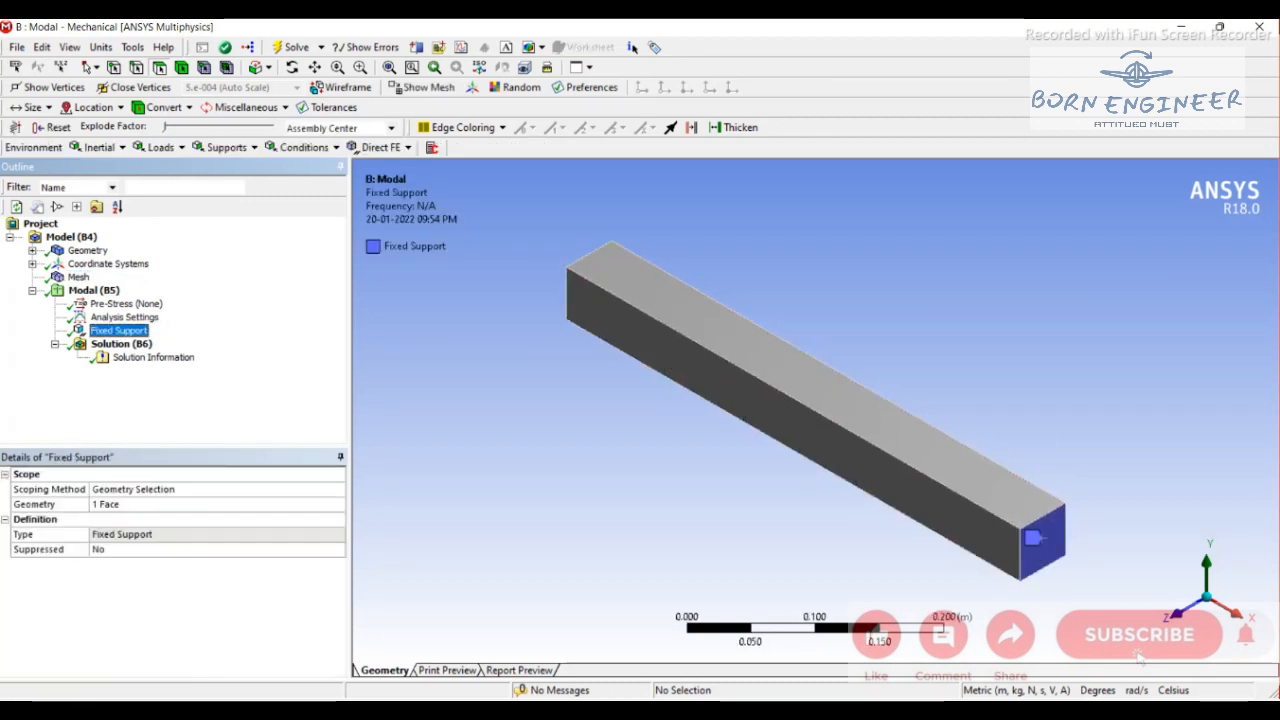
left_click(121, 344)
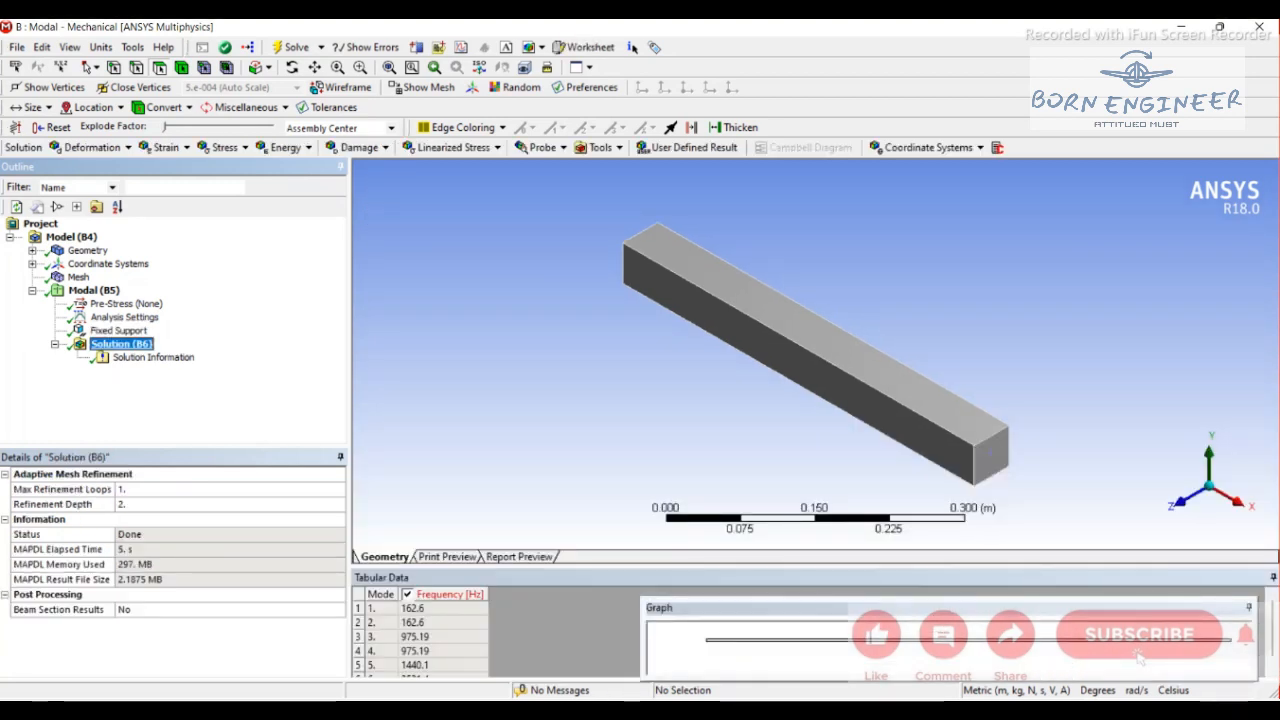
left_click_drag(733, 601, 733, 452)
mouse_move(643, 566)
left_mouse_down()
mouse_move(609, 566)
mouse_move(633, 567)
left_mouse_up()
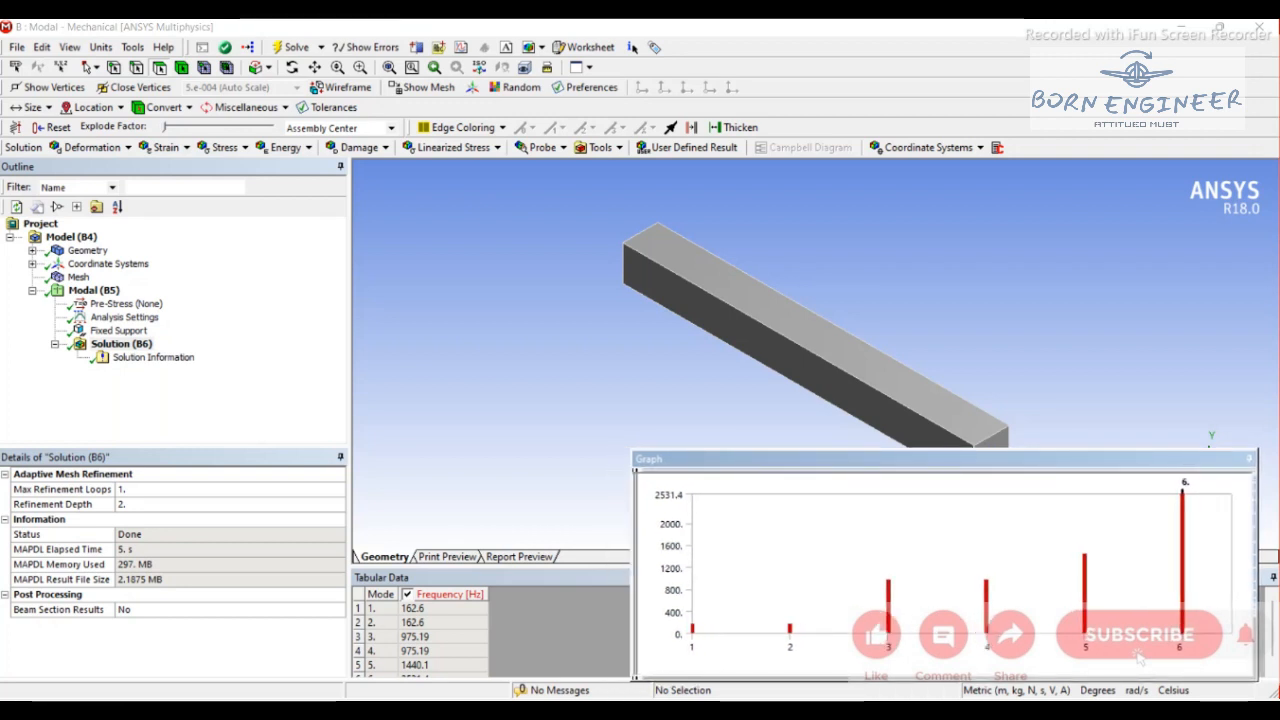
left_click_drag(800, 459, 753, 457)
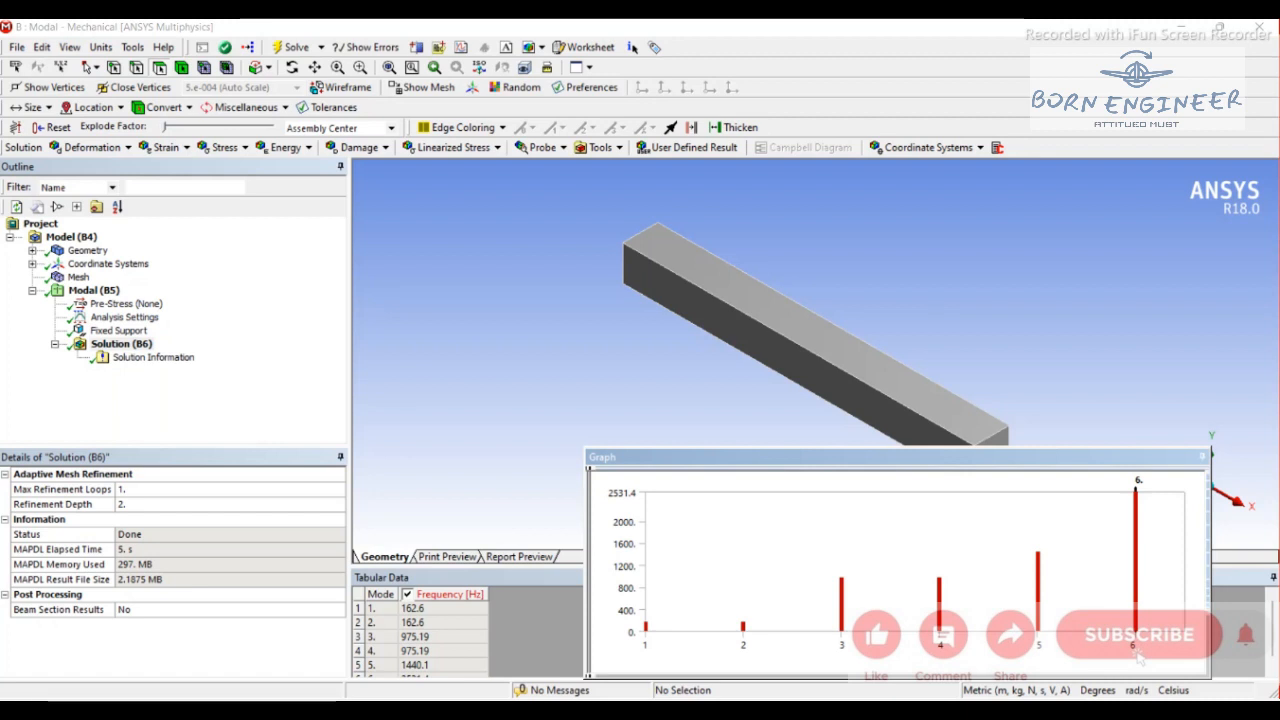
left_click_drag(903, 448, 903, 474)
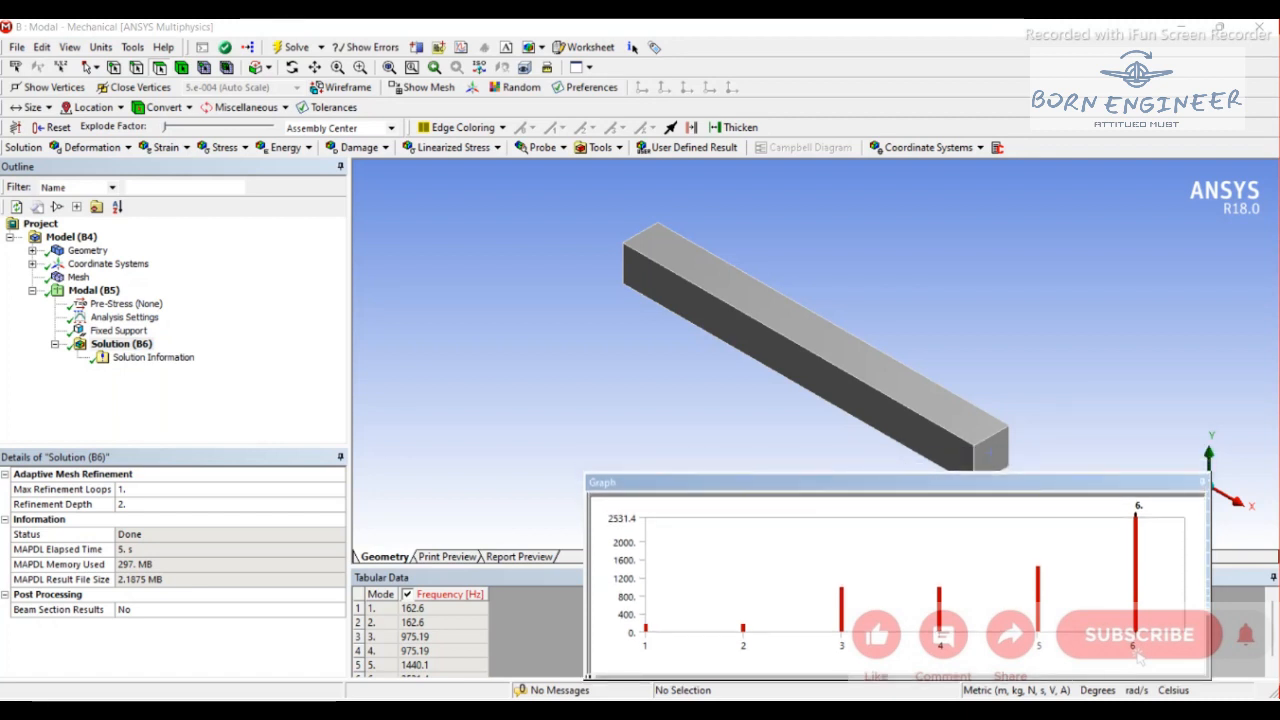
Select all six modes in the frequency graph, create their mode shape results, and solve to evaluate them.
right_click(1143, 593)
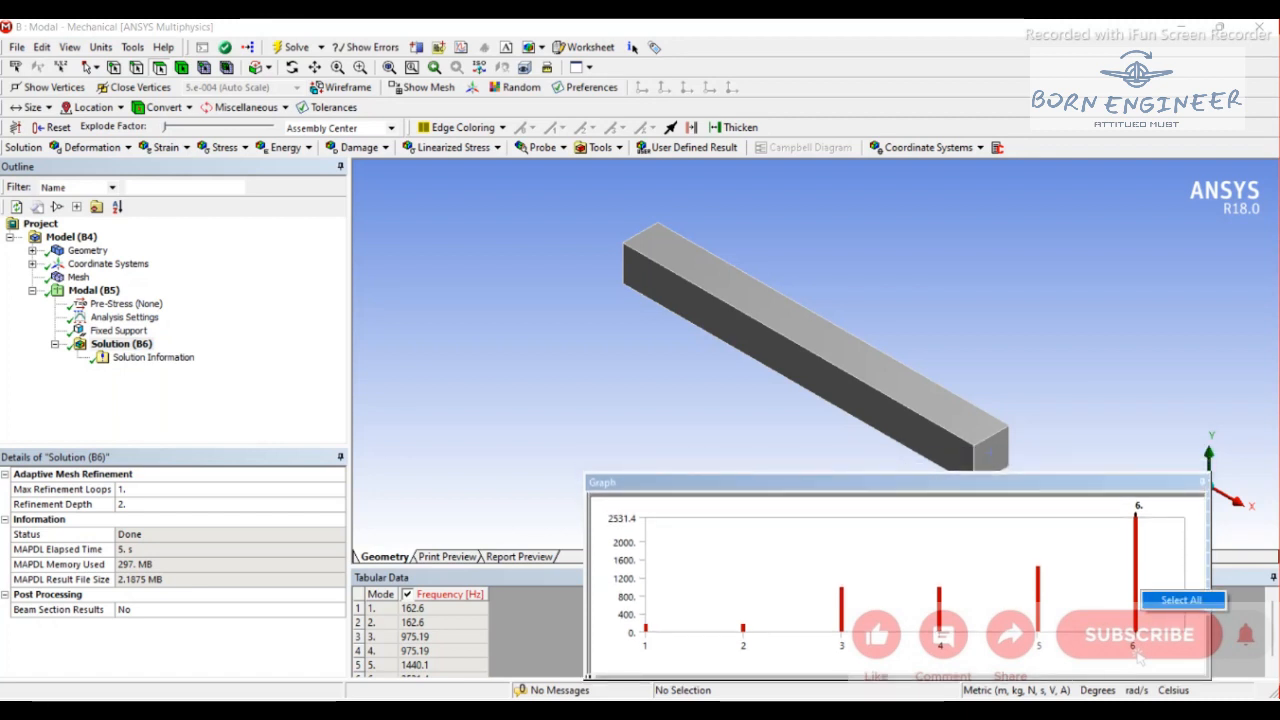
left_click(1181, 600)
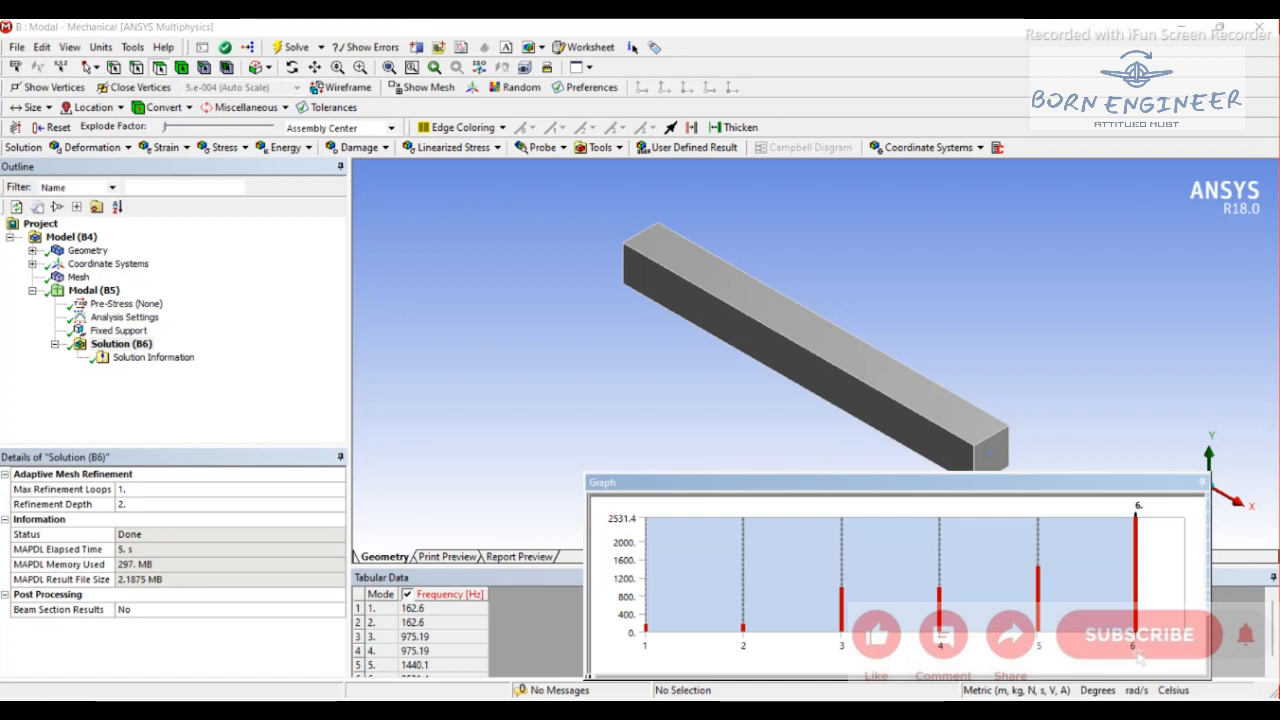
right_click(1139, 655)
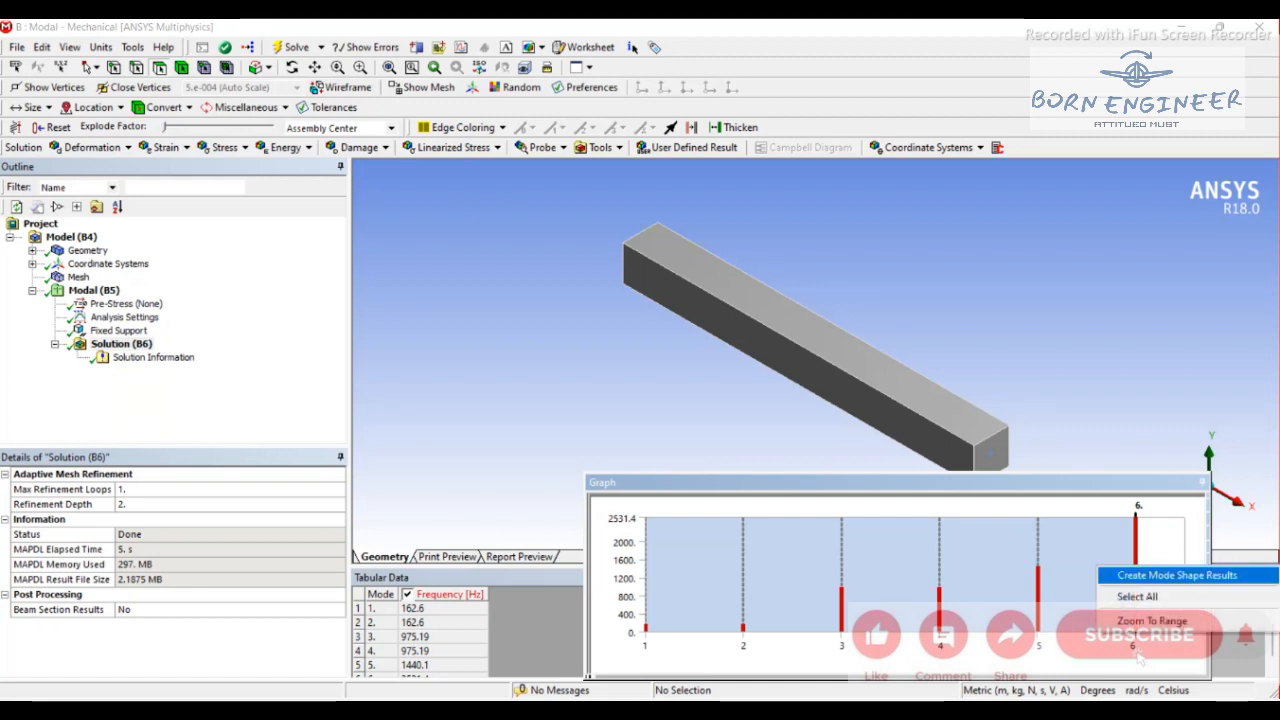
key("Return")
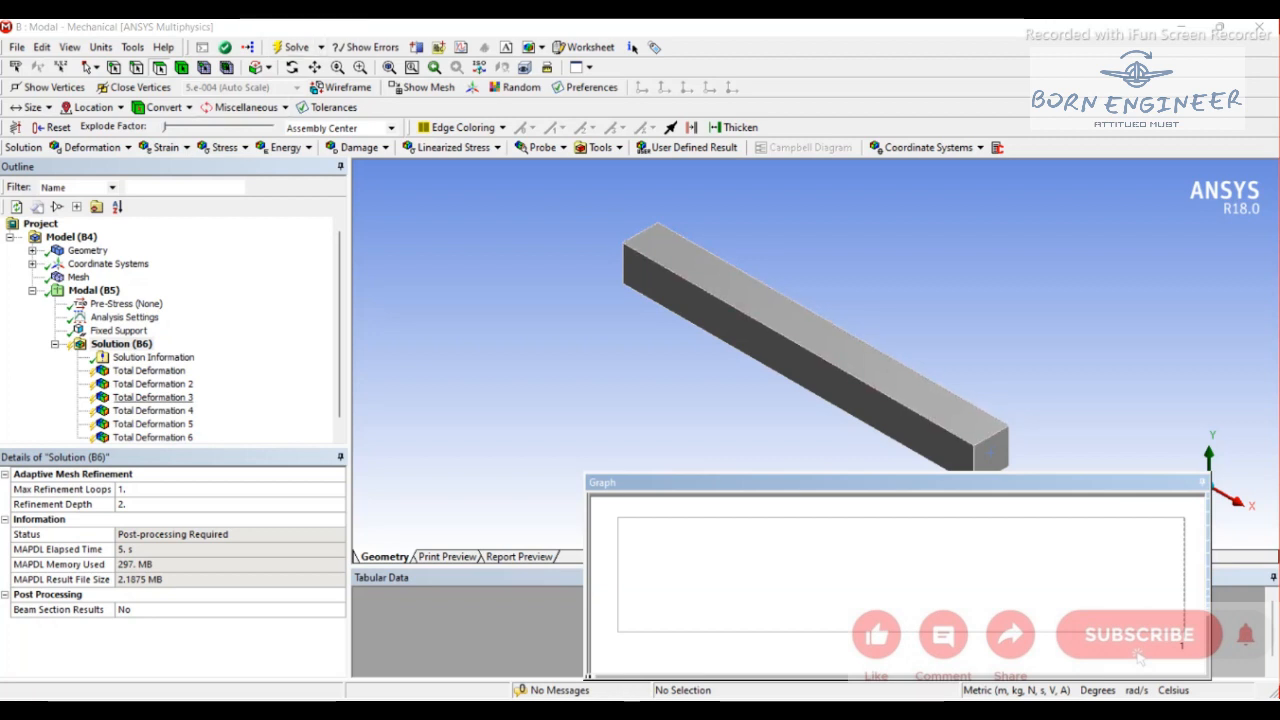
left_click(295, 47)
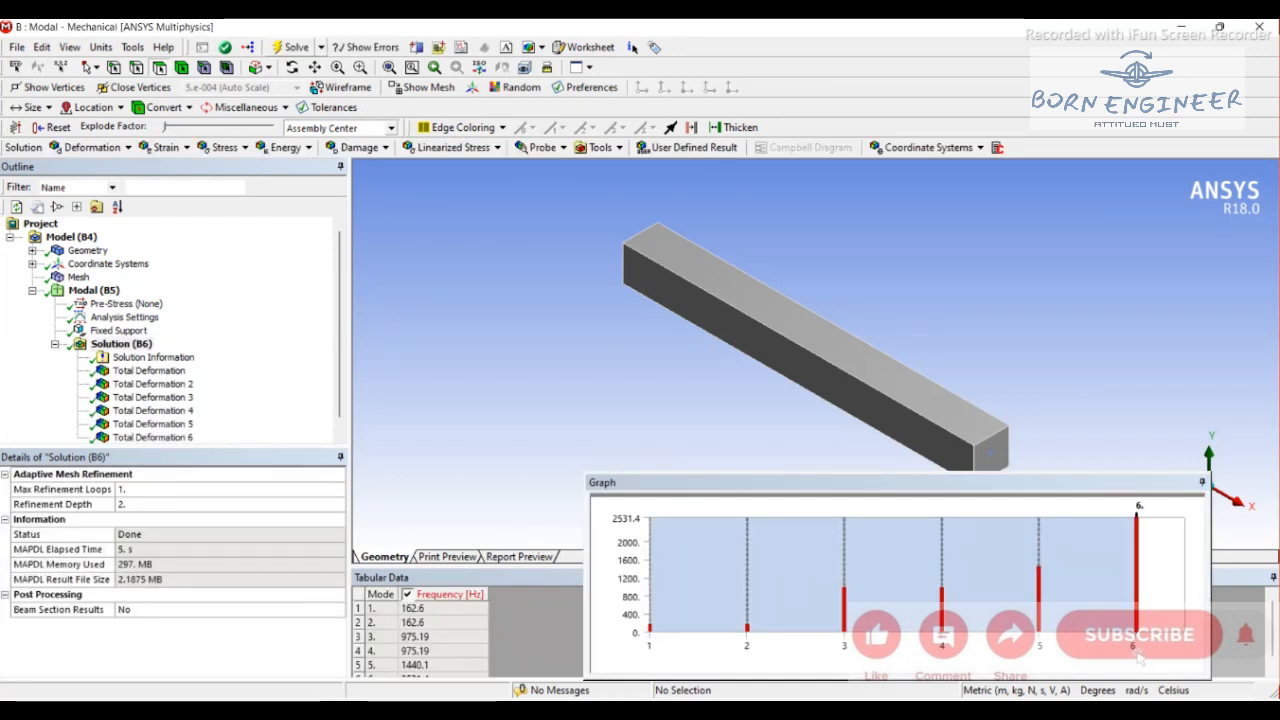
Display the Total Deformation 2 result for mode 2 and play its animation, resizing the Graph window to fit its animation controls.
left_click_drag(780, 473, 792, 642)
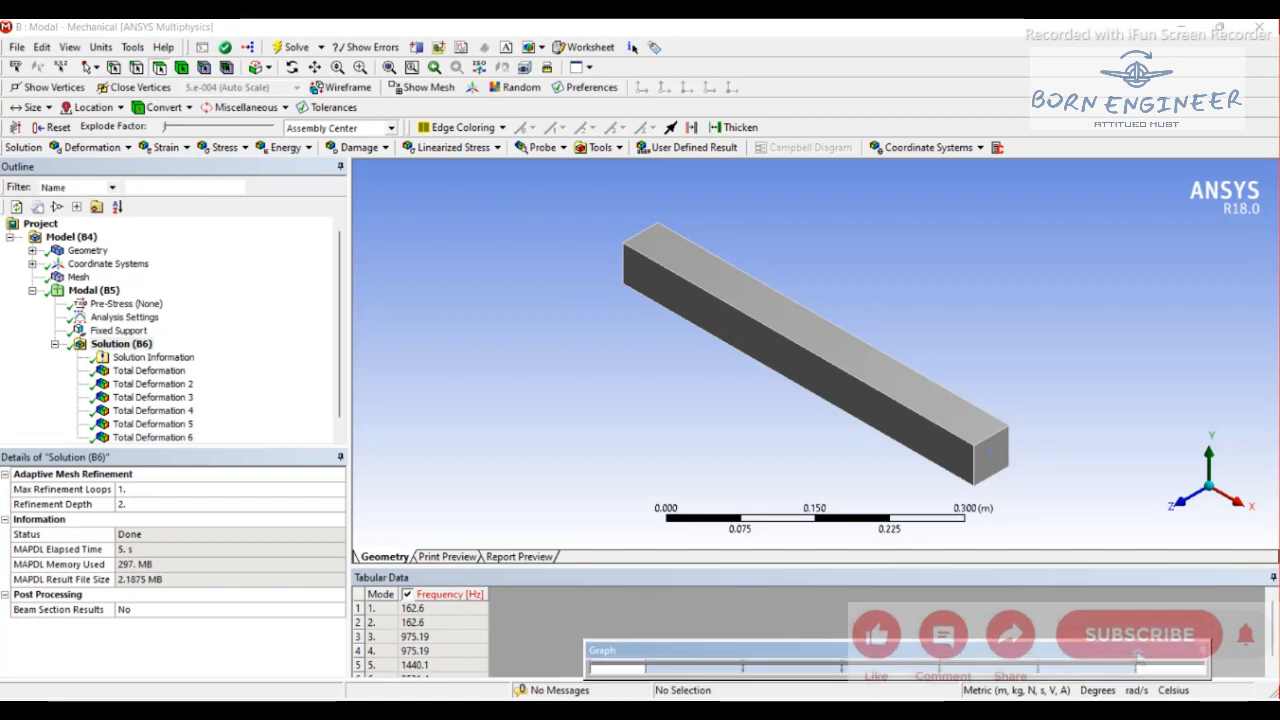
left_click(152, 384)
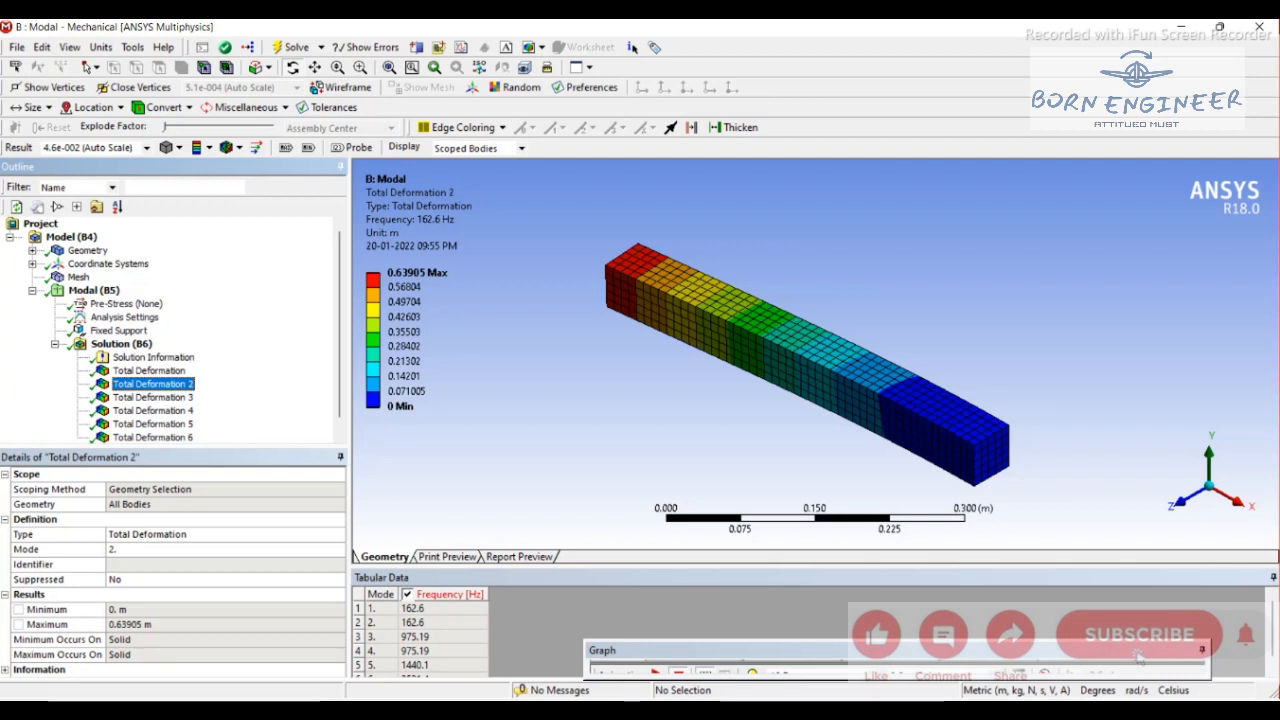
left_click(430, 608)
key("Down")
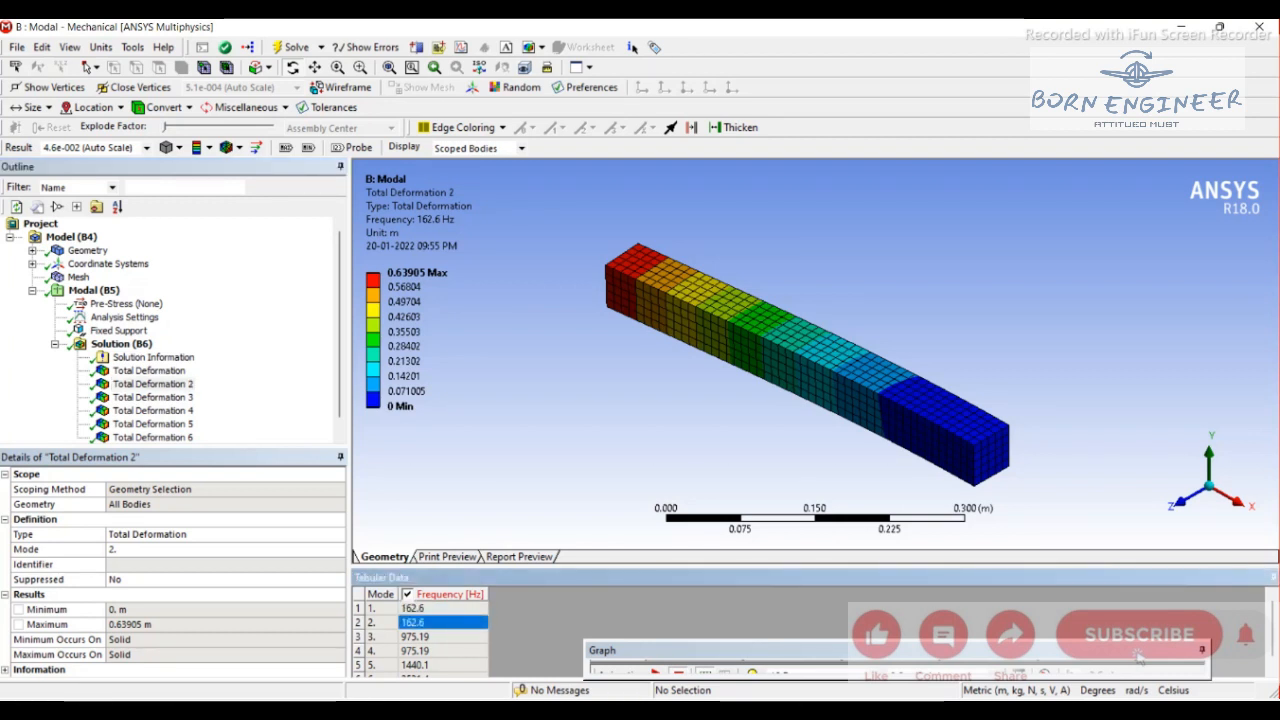
left_click_drag(815, 567, 815, 585)
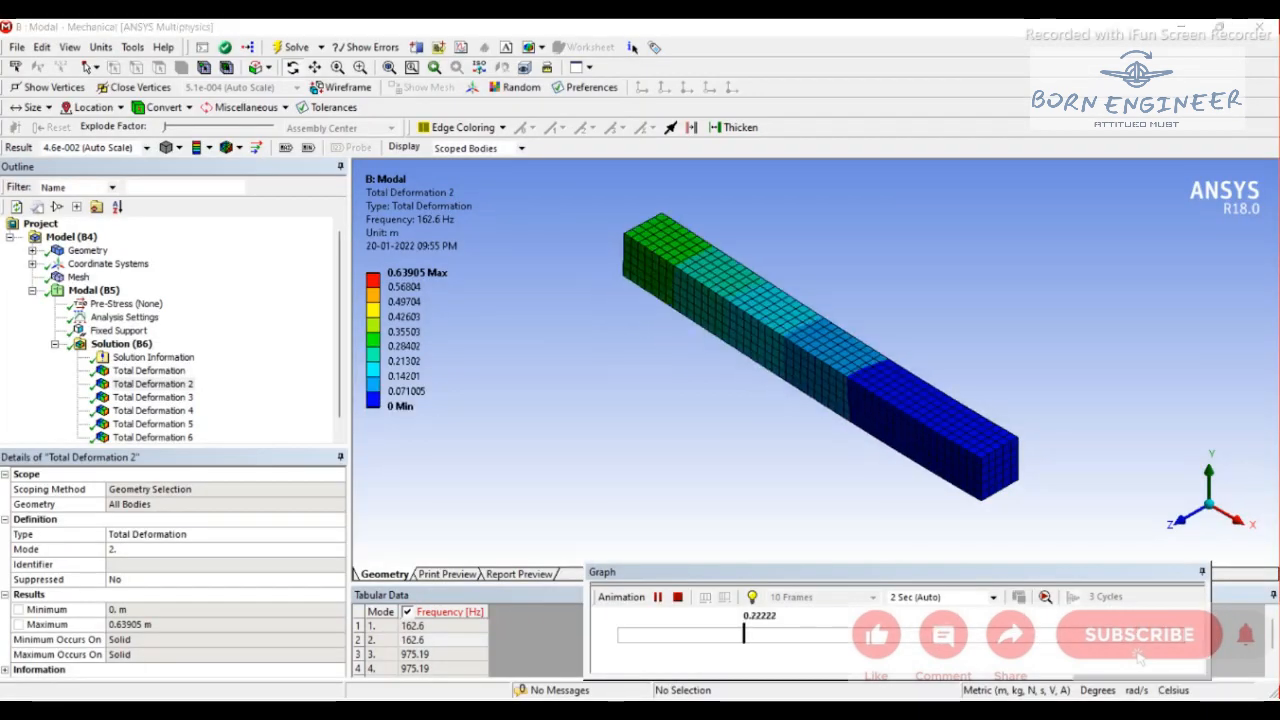
left_click_drag(585, 637, 506, 637)
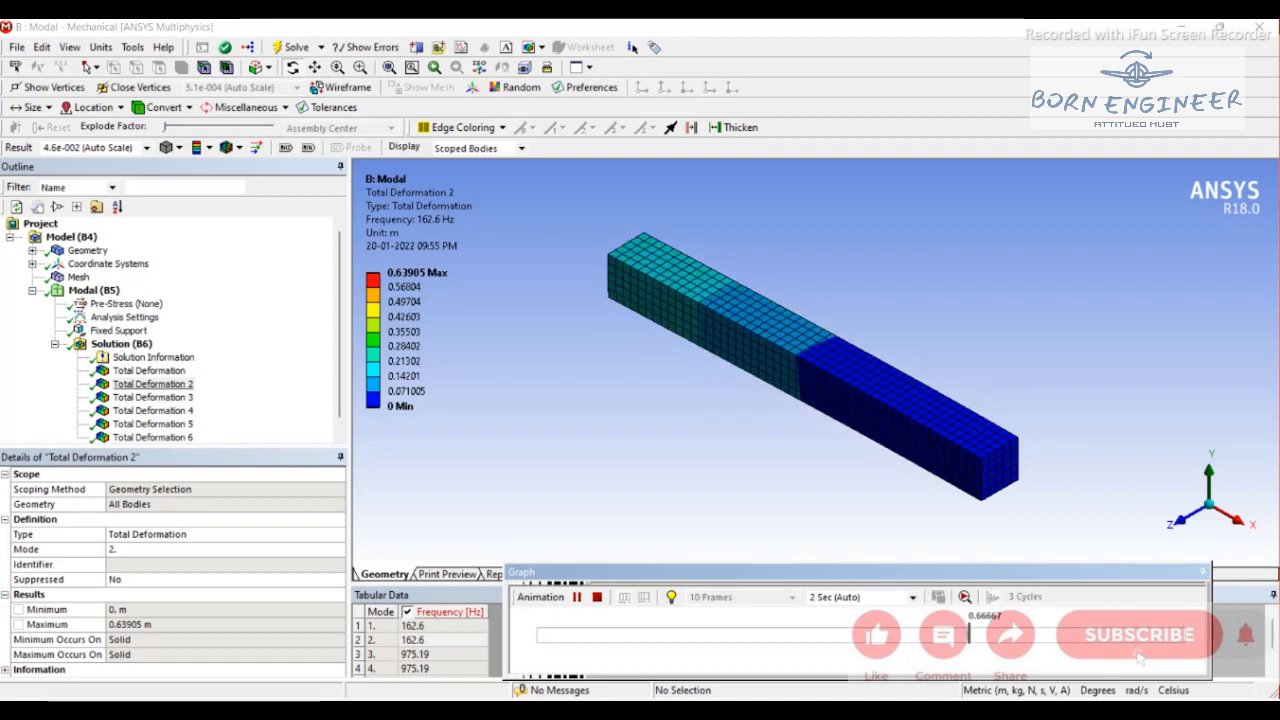
Display the Total Deformation result for mode 1 and play its animation.
left_click(148, 371)
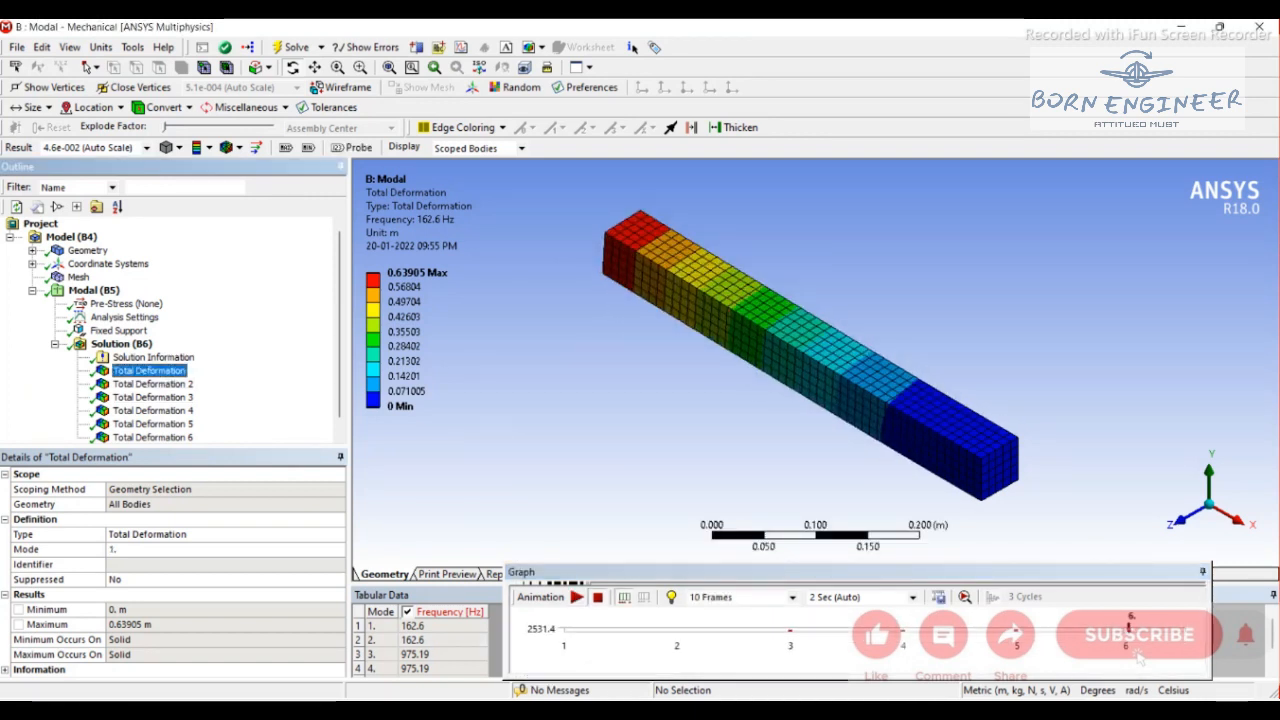
left_click(577, 597)
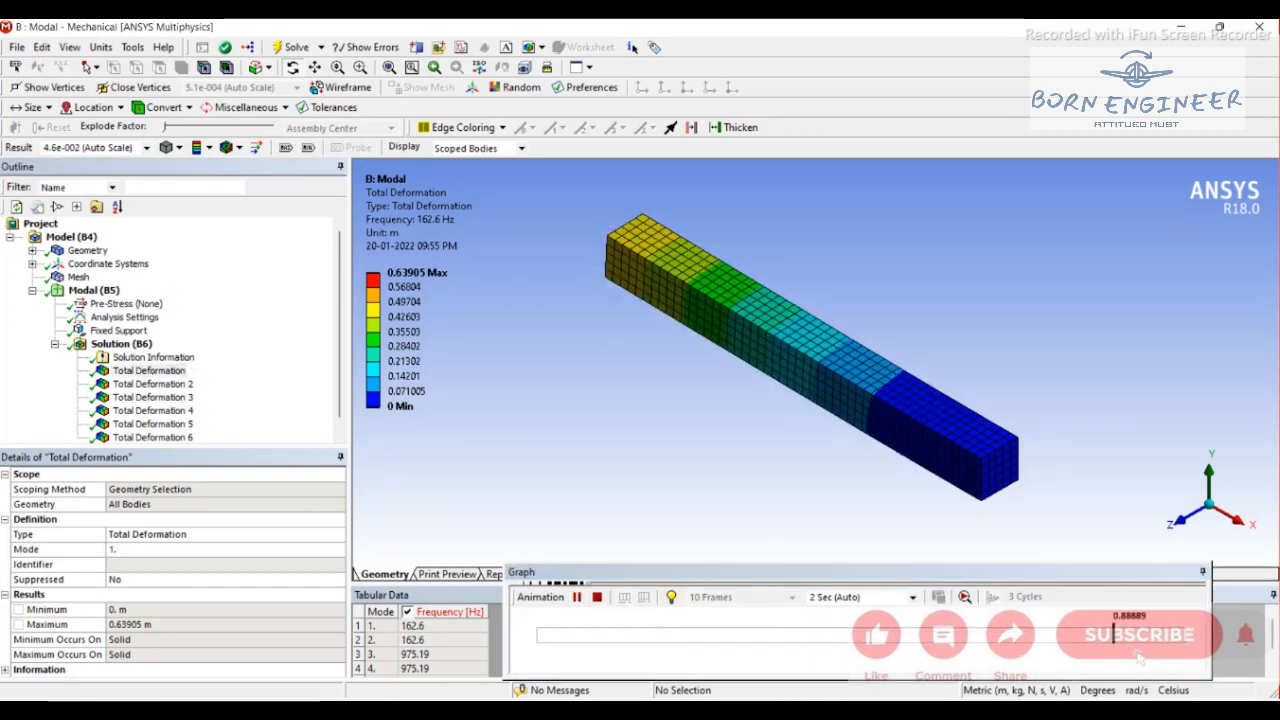
mouse_move(730, 565)
left_mouse_down()
mouse_move(731, 600)
mouse_move(731, 567)
left_mouse_up()
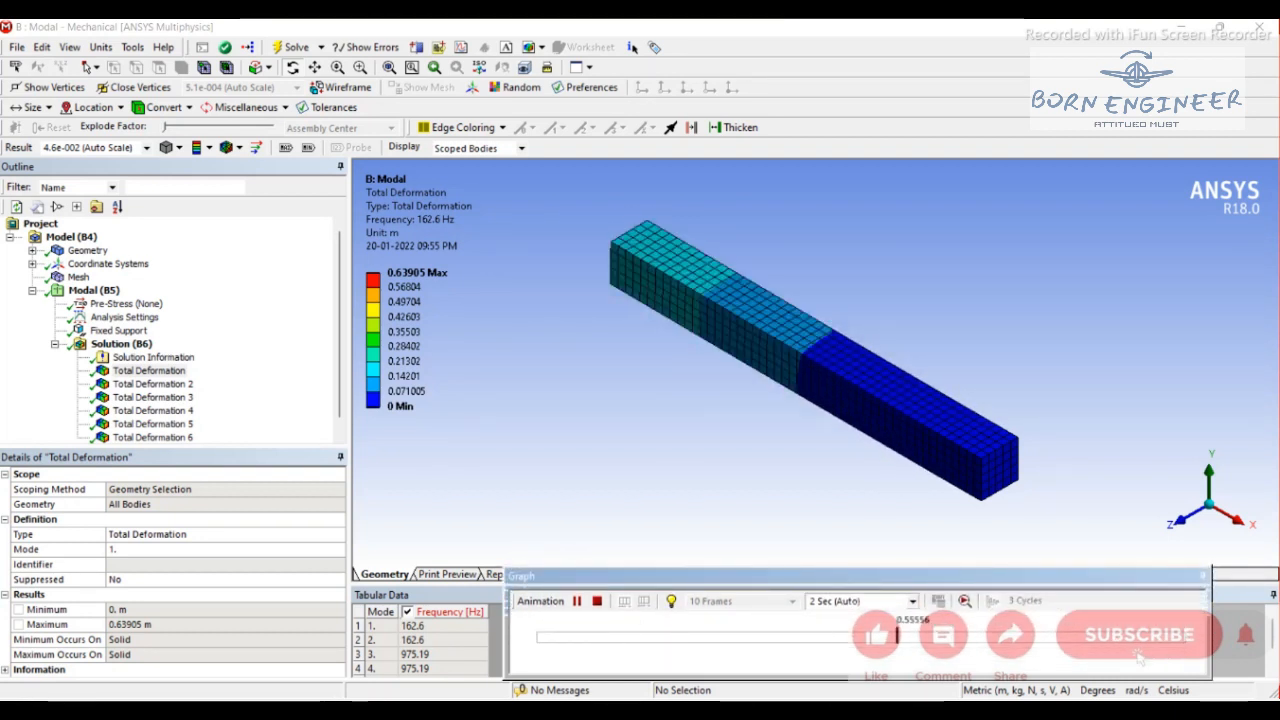
Animate the Total Deformation 3 mode shape and enlarge the tabular data and graph areas to show all six modes.
left_click(153, 398)
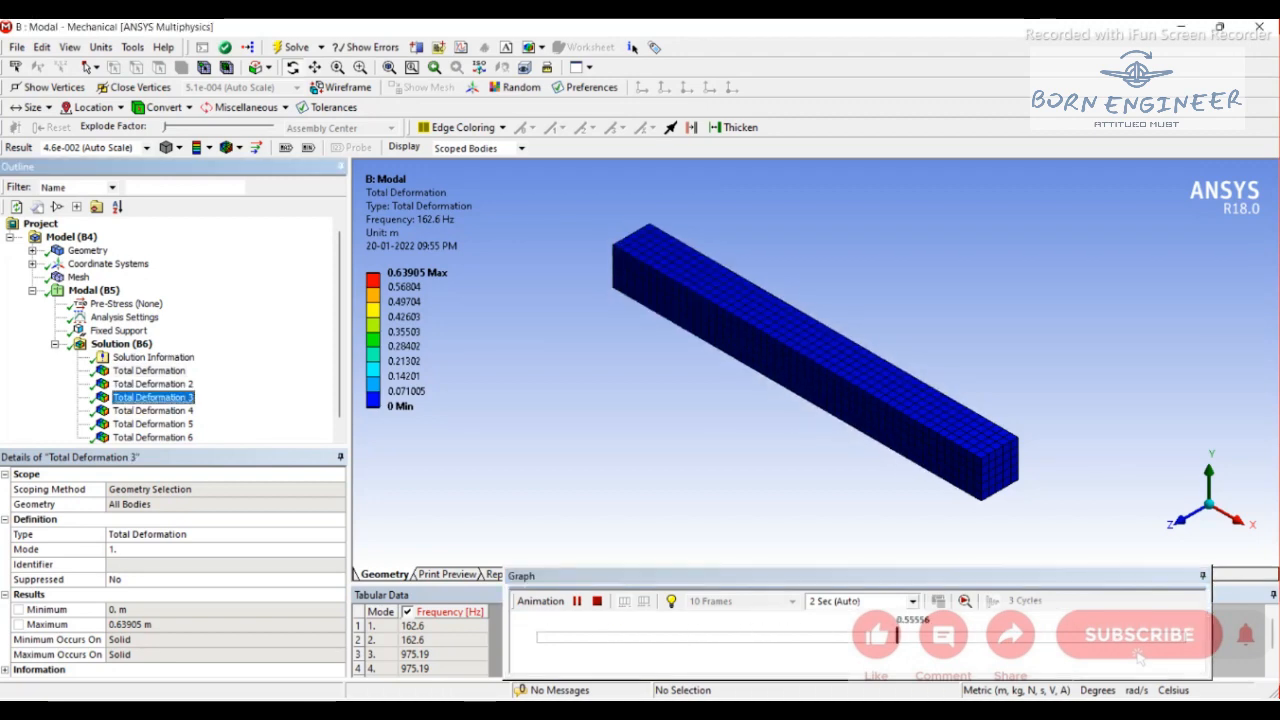
left_click(576, 601)
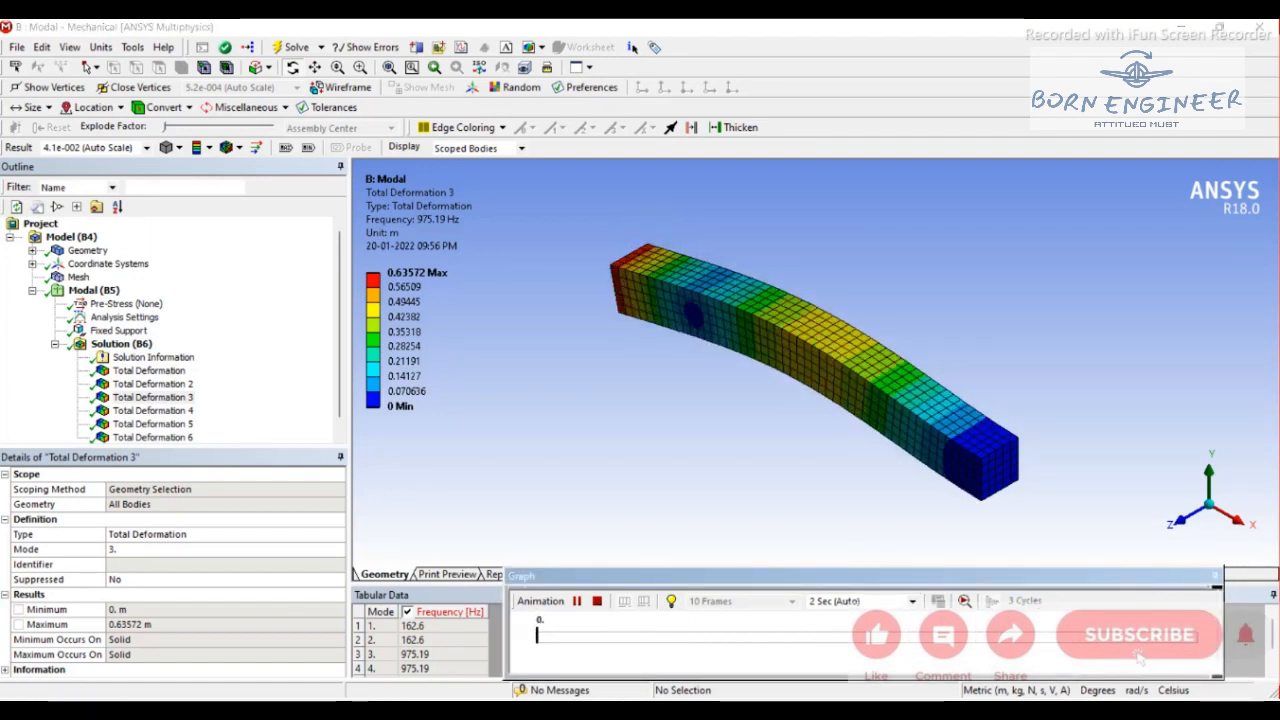
left_click_drag(440, 581, 440, 502)
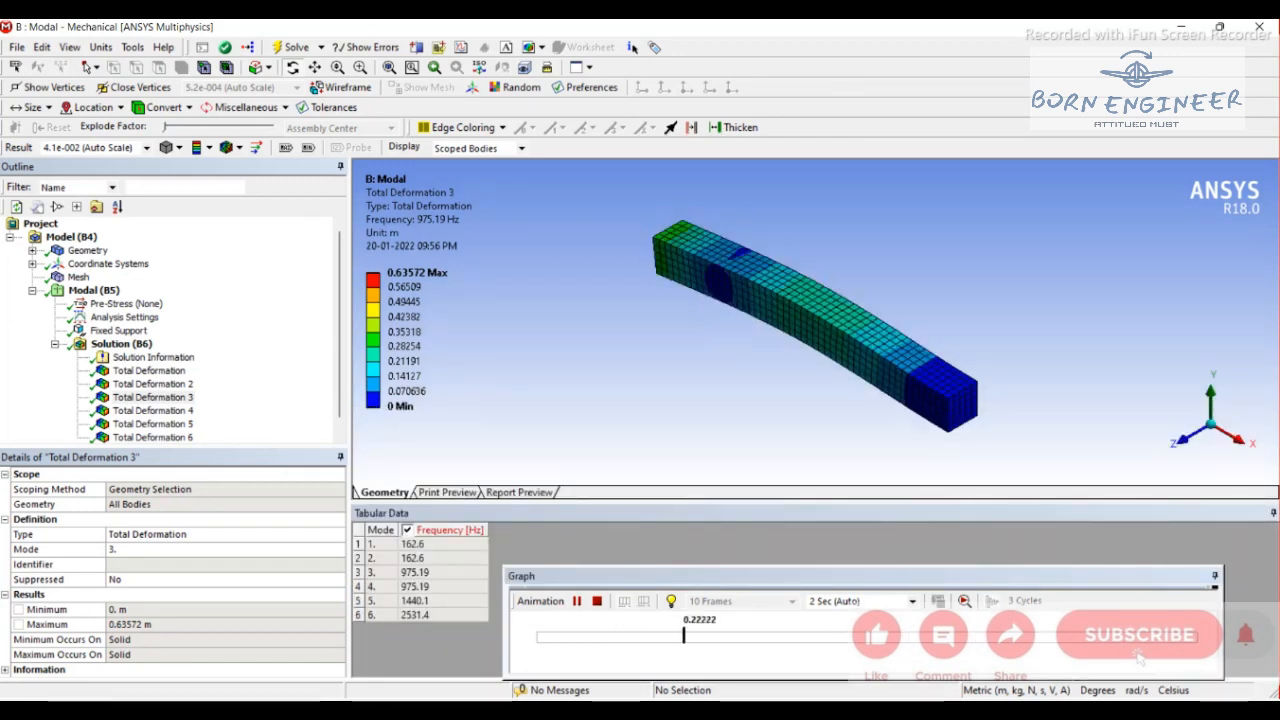
left_click_drag(982, 567, 982, 530)
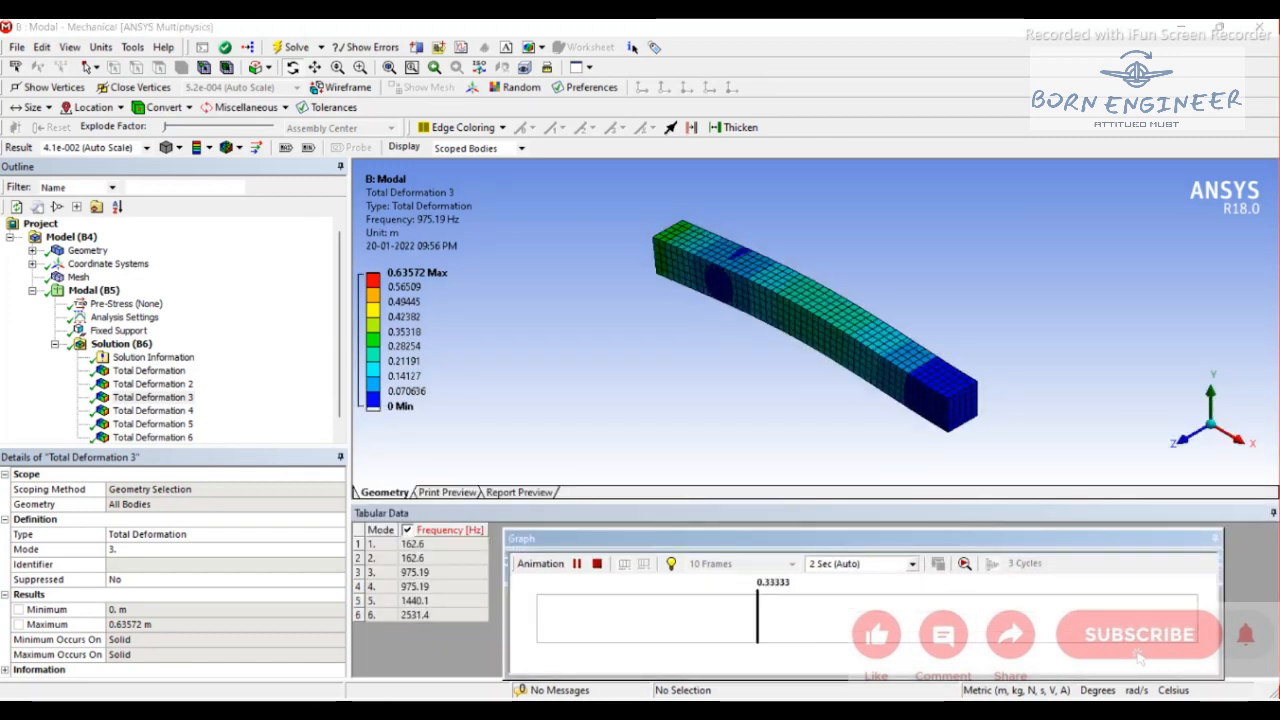
Display the Total Deformation 5 result for mode 5, play its animation, and stop it.
left_click(153, 424)
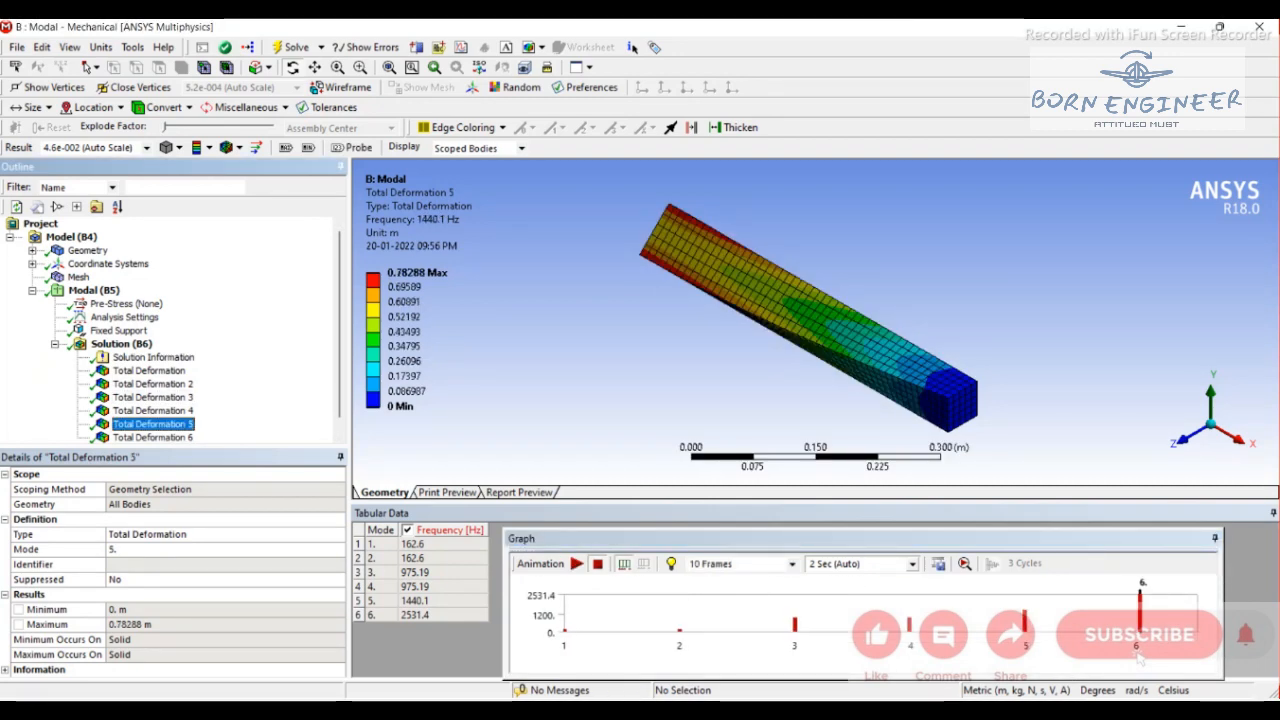
left_click(576, 563)
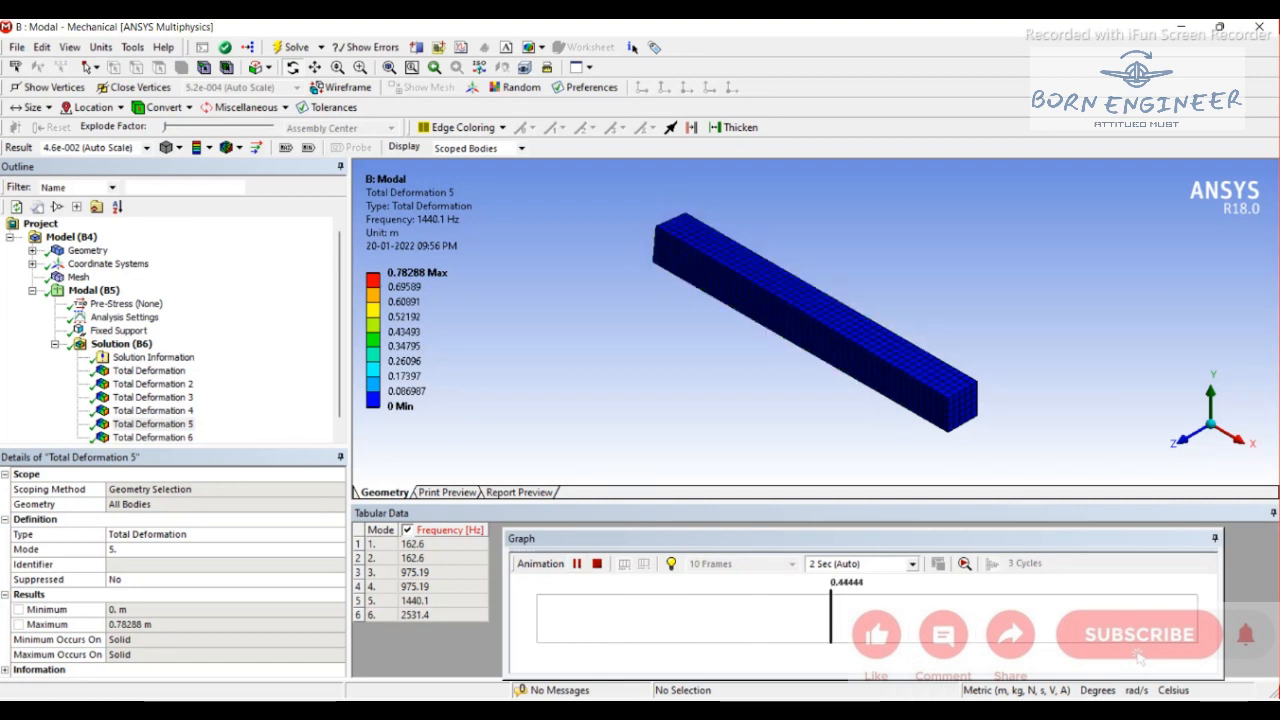
left_click(597, 564)
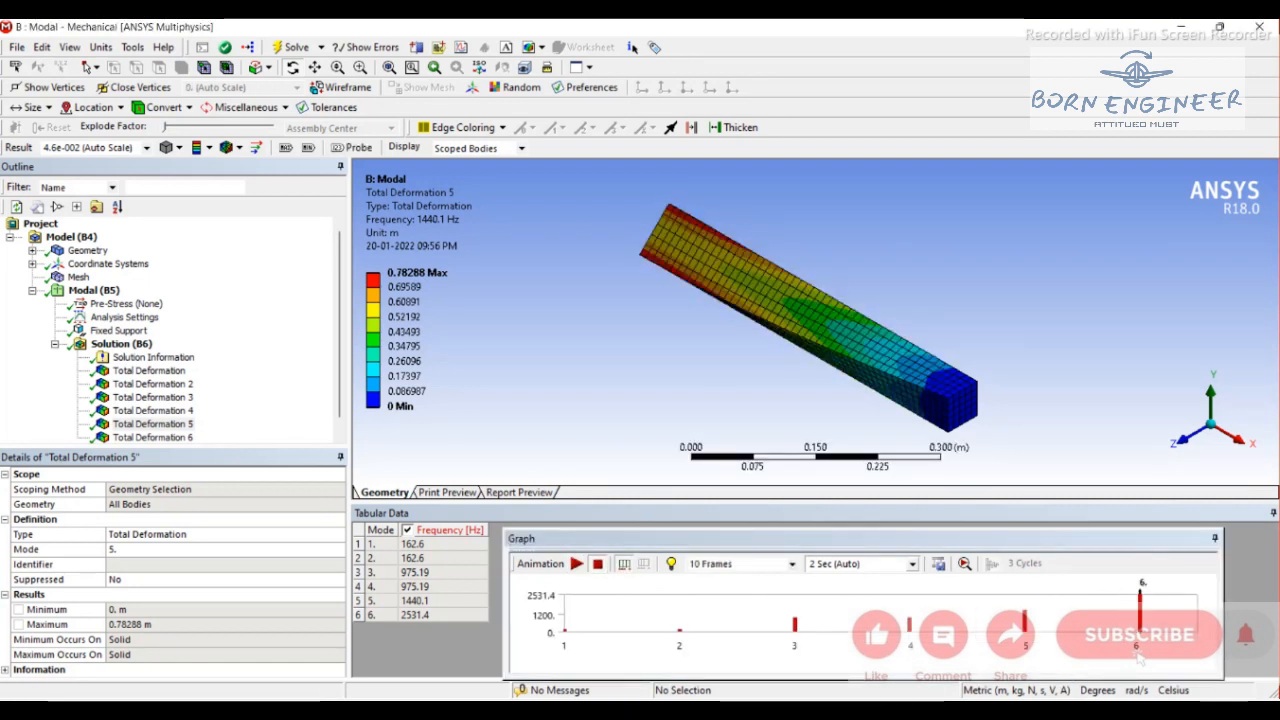